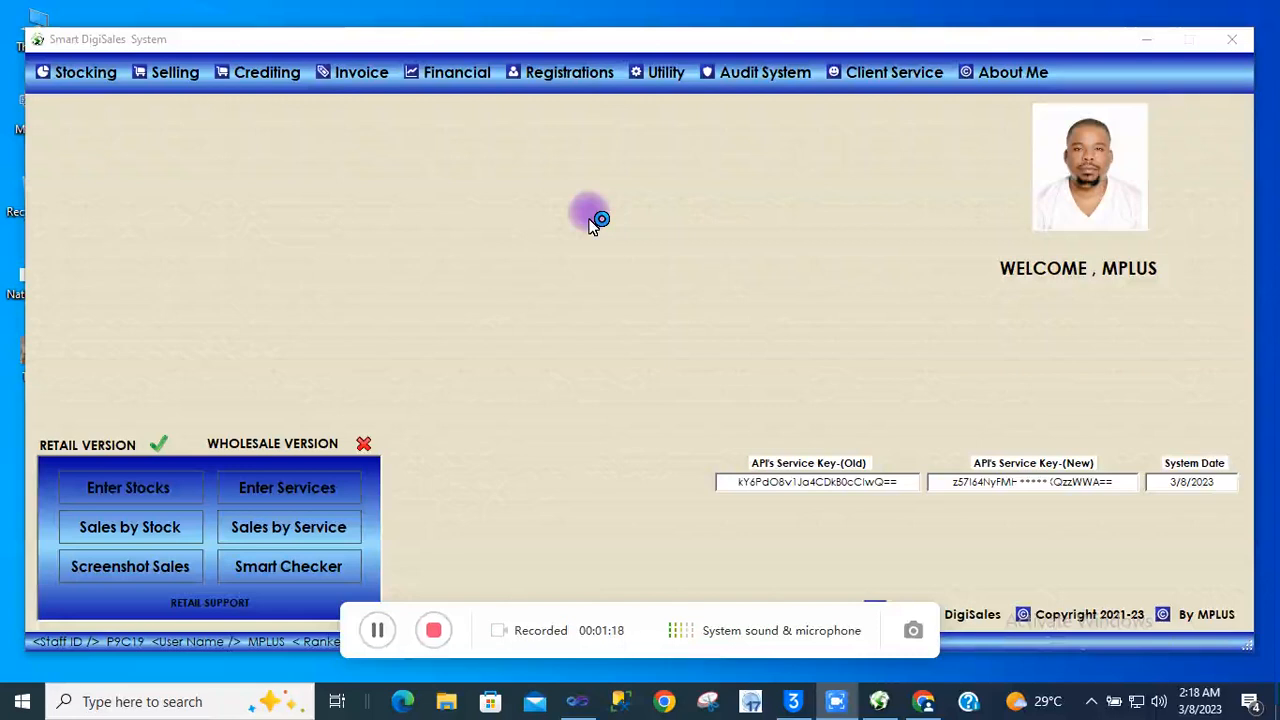
# Open a blank STAFF : Add Option form from Registrations > Staff Management > New
pyautogui.click(579, 82)
pyautogui.click(578, 80)
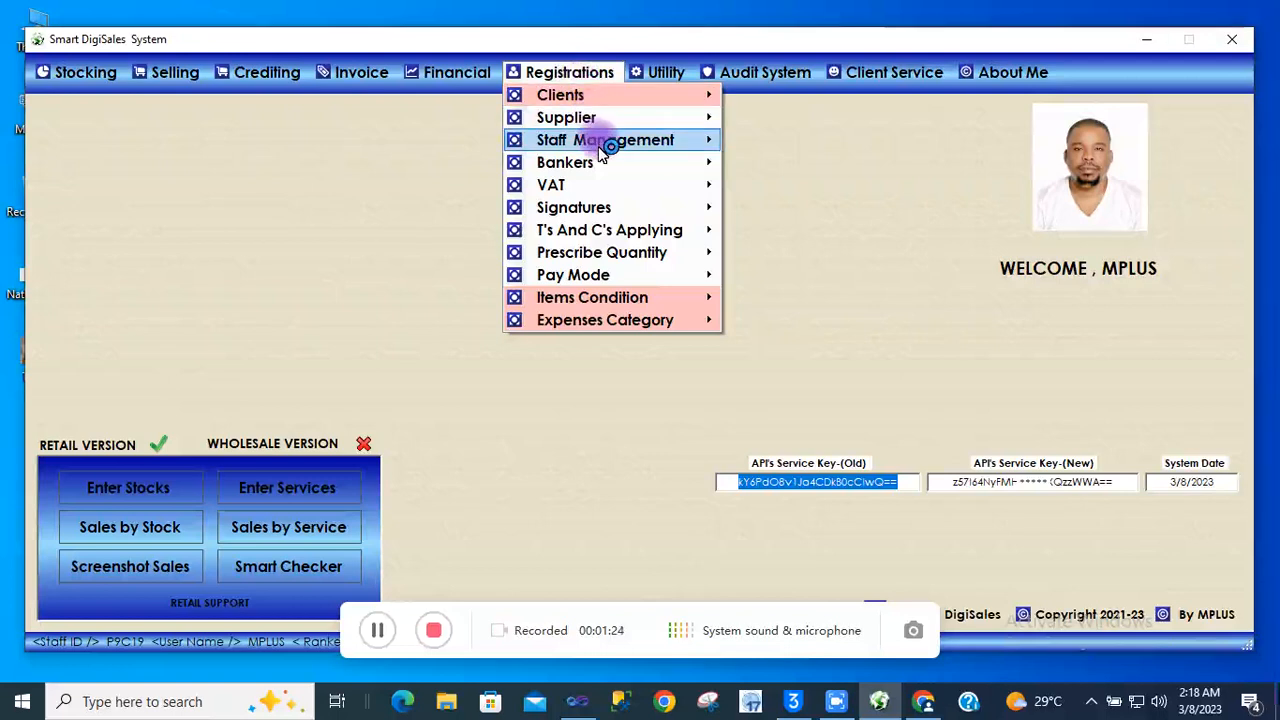
pyautogui.moveTo(606, 140)
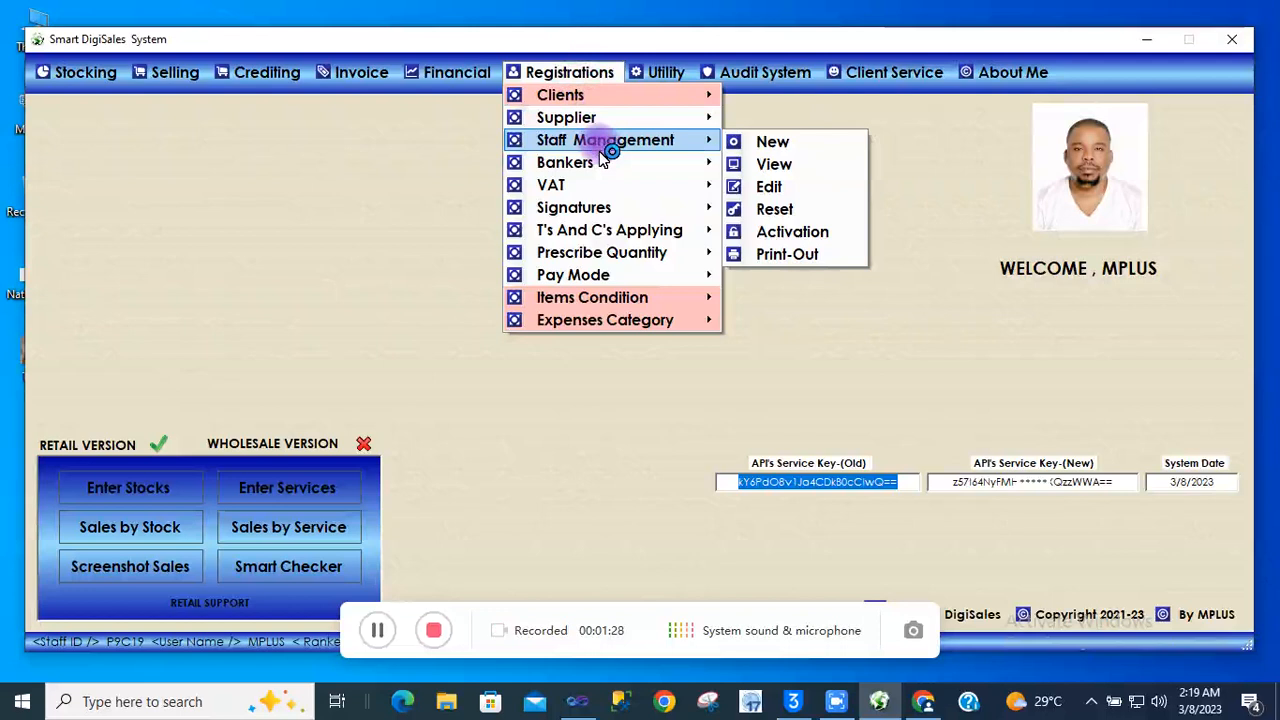
pyautogui.click(790, 144)
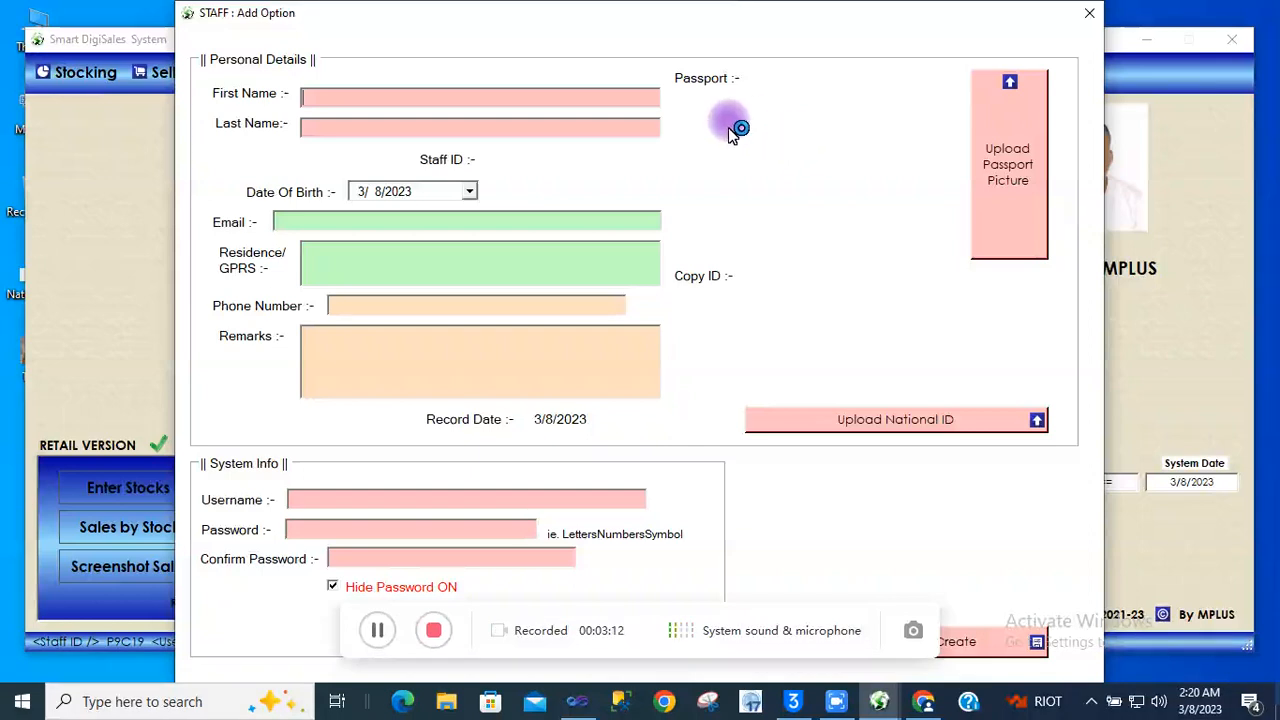
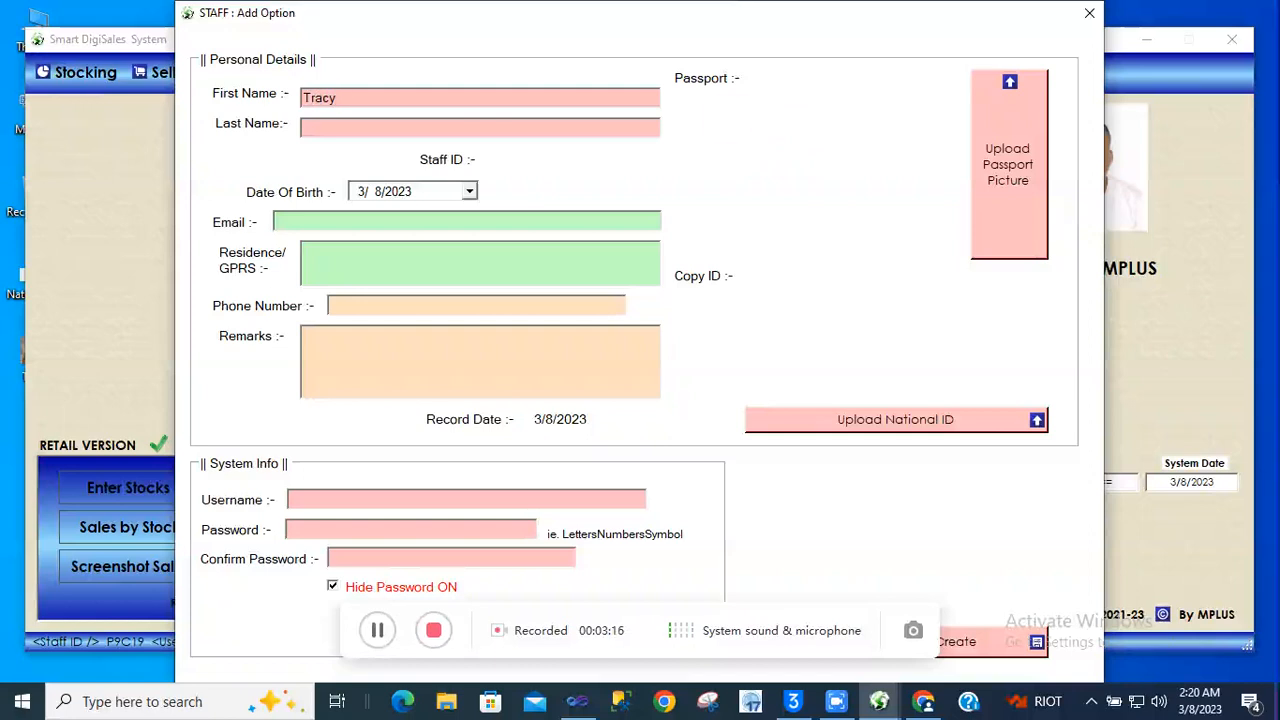
# Enter the new staff member's first and last name
pyautogui.click(560, 124)
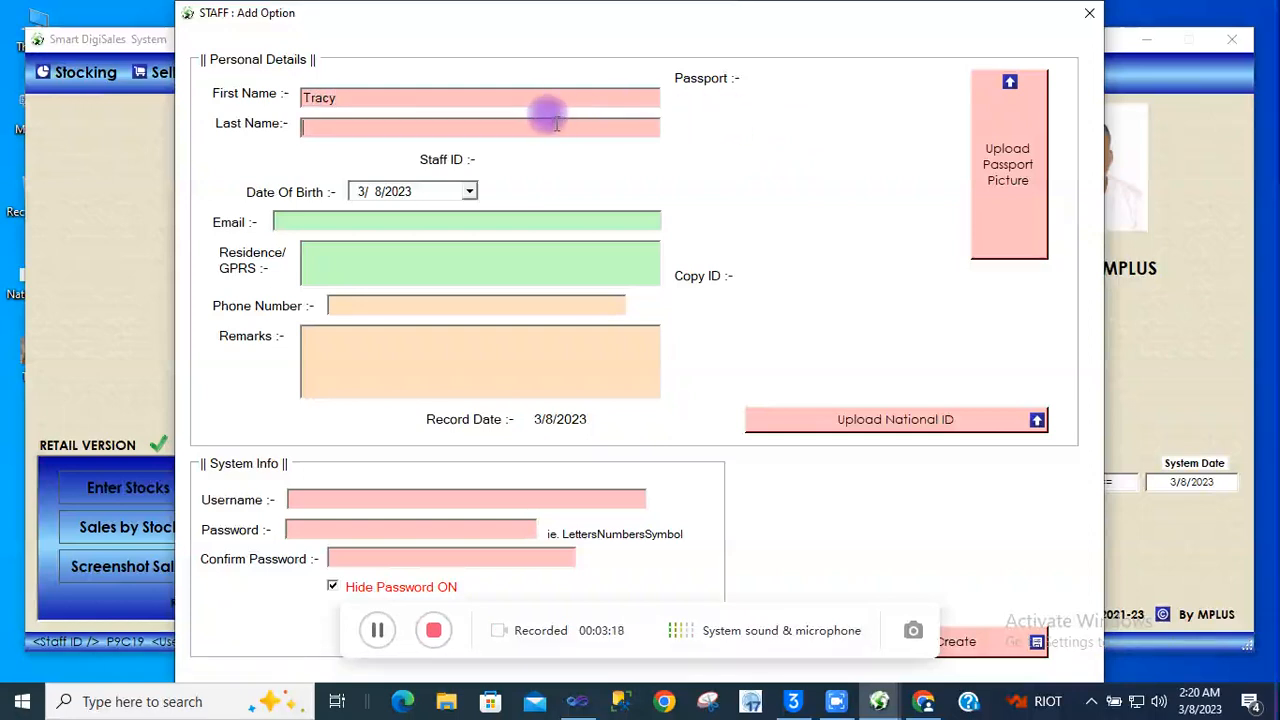
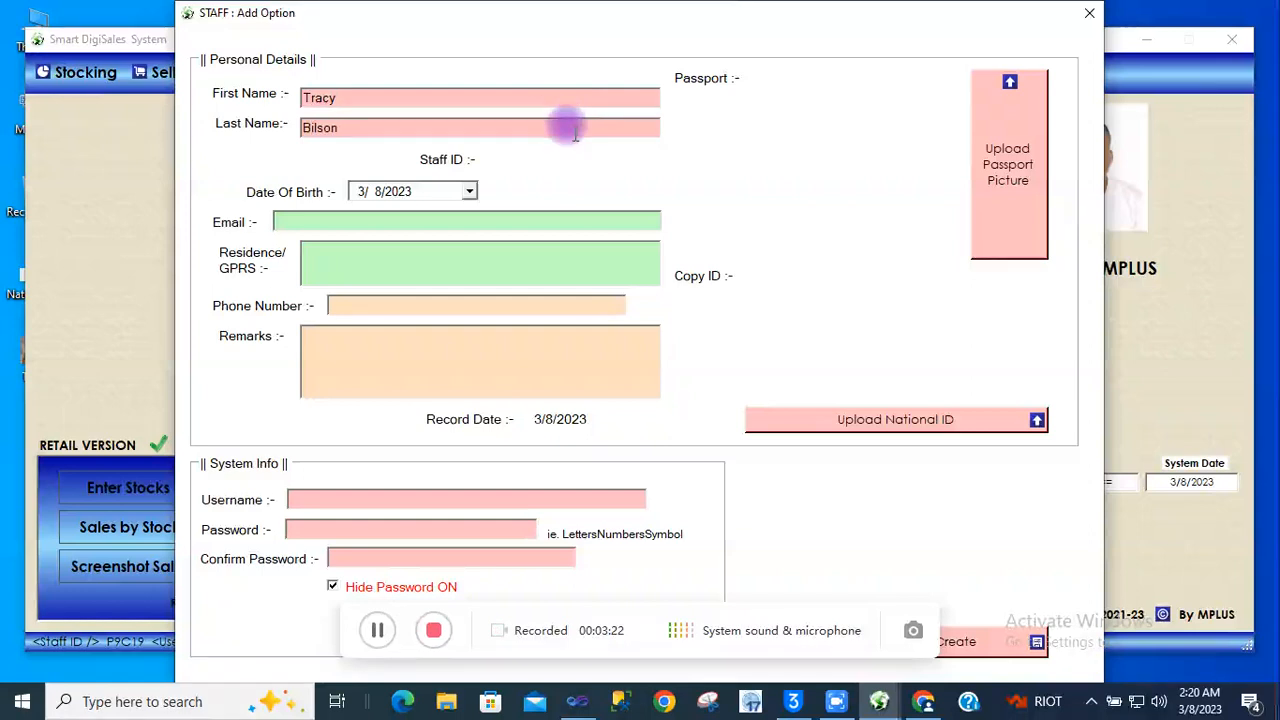
pyautogui.click(469, 191)
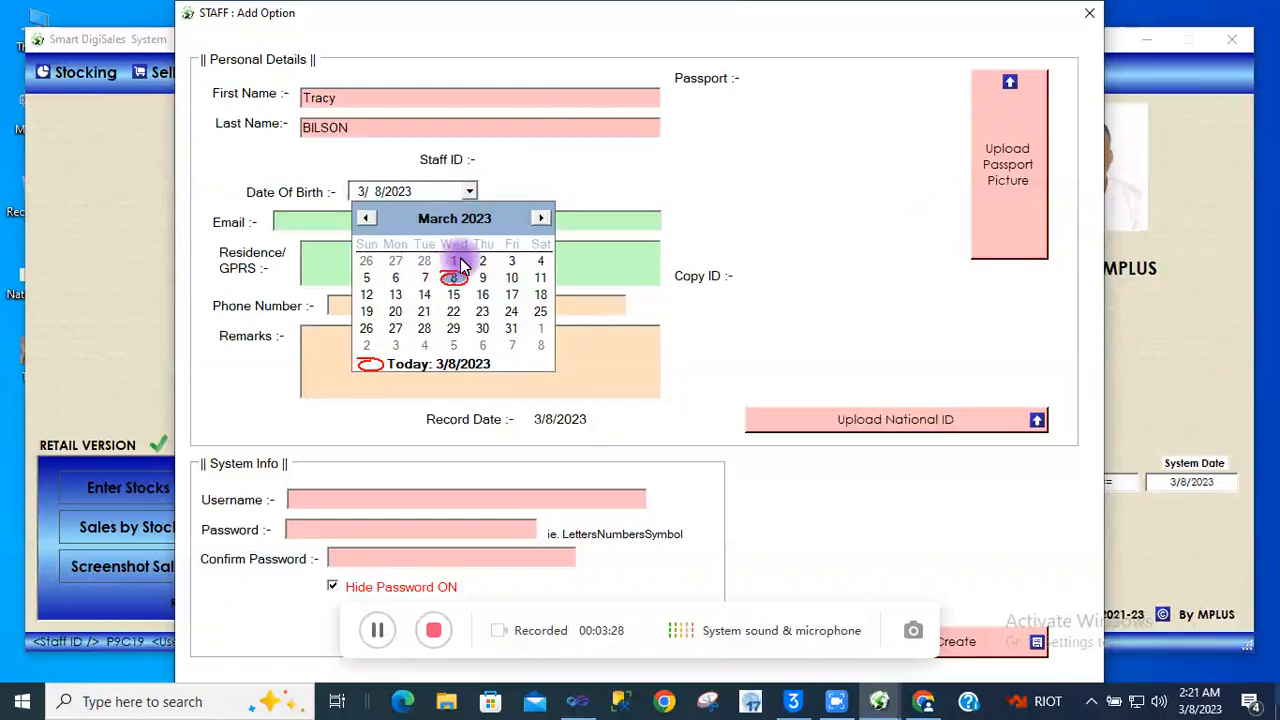
pyautogui.click(479, 217)
pyautogui.click(506, 223)
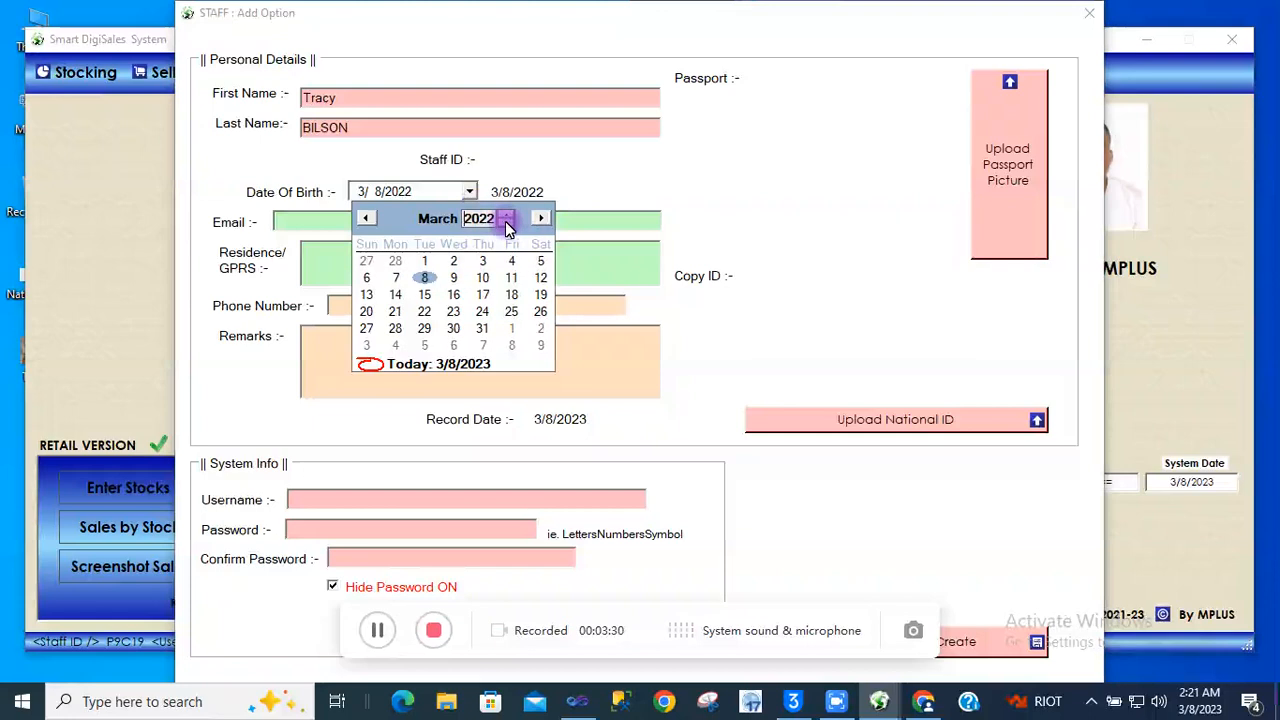
pyautogui.click(506, 223)
pyautogui.click(506, 223)
pyautogui.click(506, 223)
pyautogui.click(506, 223)
pyautogui.click(506, 223)
pyautogui.click(506, 223)
pyautogui.click(506, 223)
pyautogui.click(506, 223)
pyautogui.click(506, 223)
pyautogui.click(506, 223)
pyautogui.click(506, 223)
pyautogui.click(506, 223)
pyautogui.click(506, 223)
pyautogui.click(506, 223)
pyautogui.click(506, 223)
pyautogui.click(506, 223)
pyautogui.click(506, 223)
pyautogui.click(506, 223)
pyautogui.click(506, 223)
pyautogui.click(506, 223)
pyautogui.click(506, 223)
pyautogui.click(506, 223)
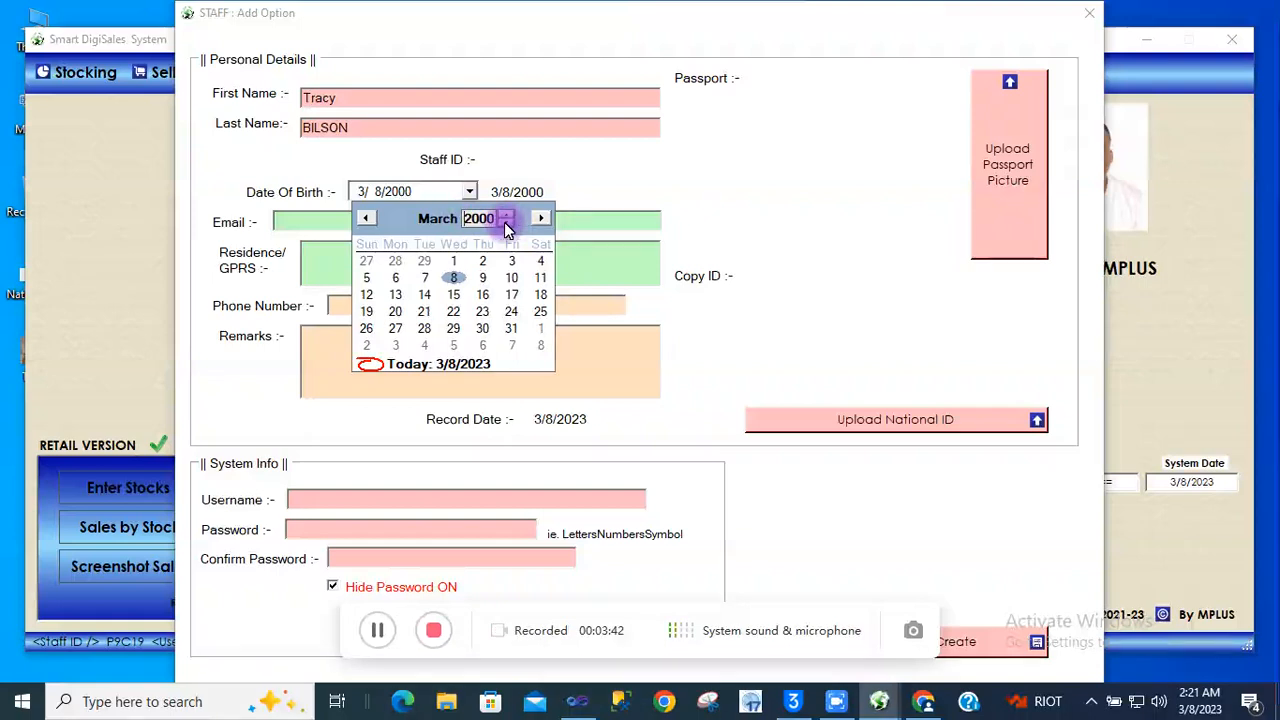
pyautogui.click(507, 224)
pyautogui.click(507, 224)
pyautogui.click(507, 224)
pyautogui.click(507, 224)
pyautogui.click(507, 224)
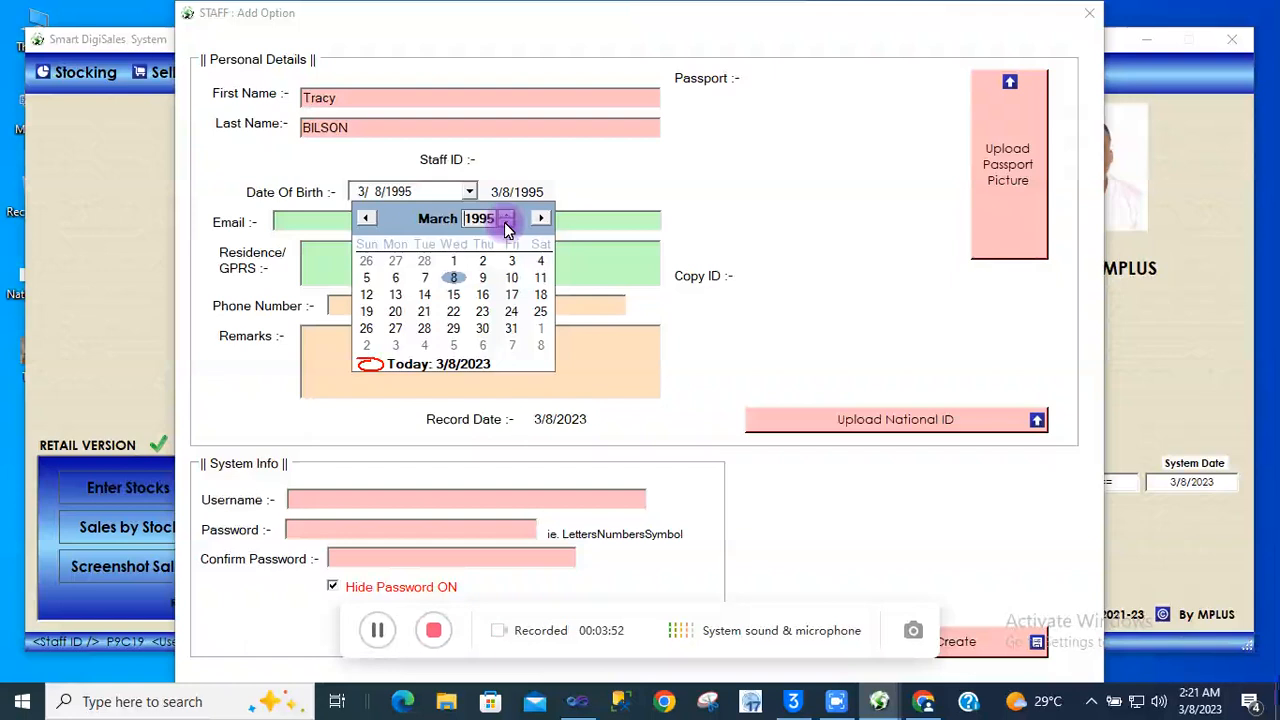
pyautogui.click(431, 222)
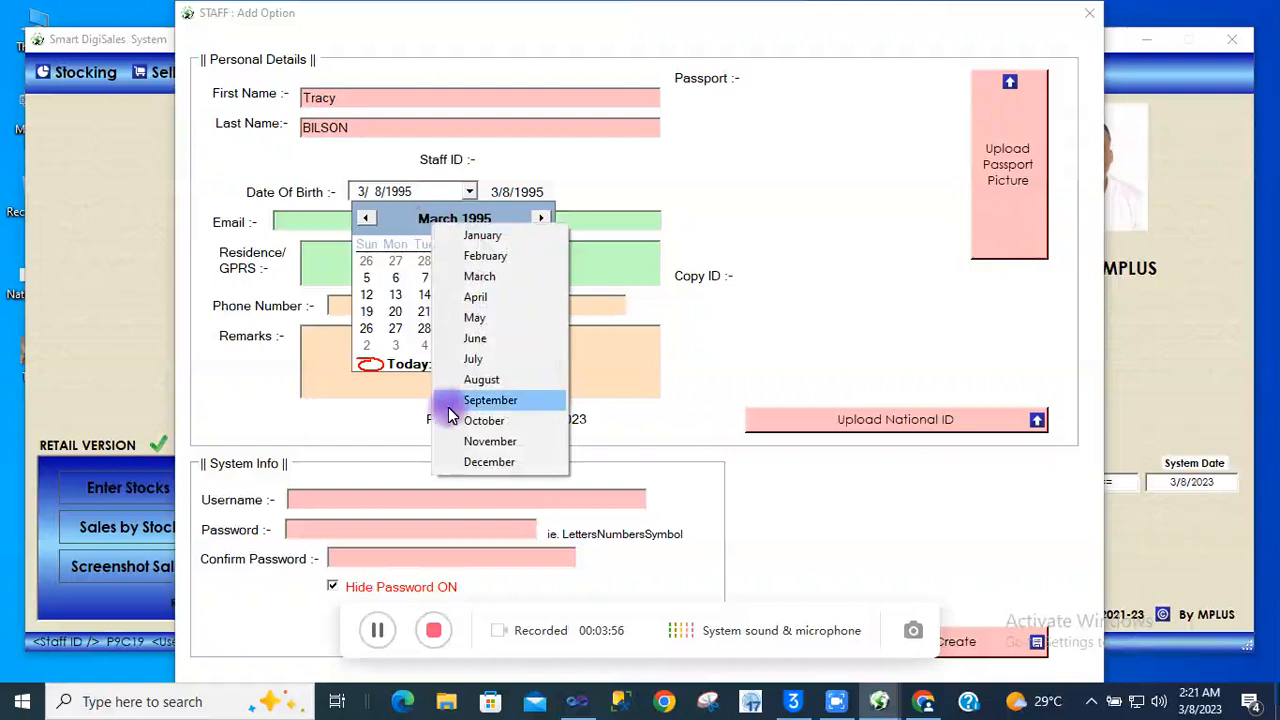
pyautogui.click(458, 450)
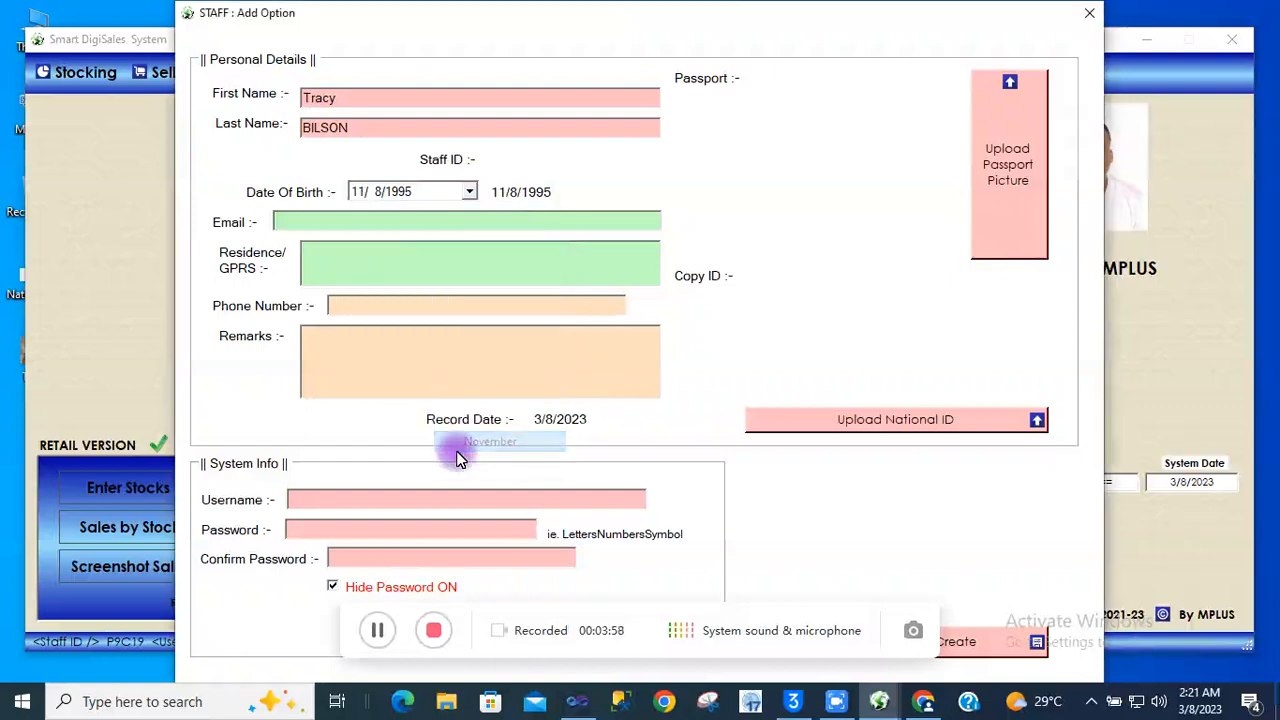
pyautogui.click(467, 195)
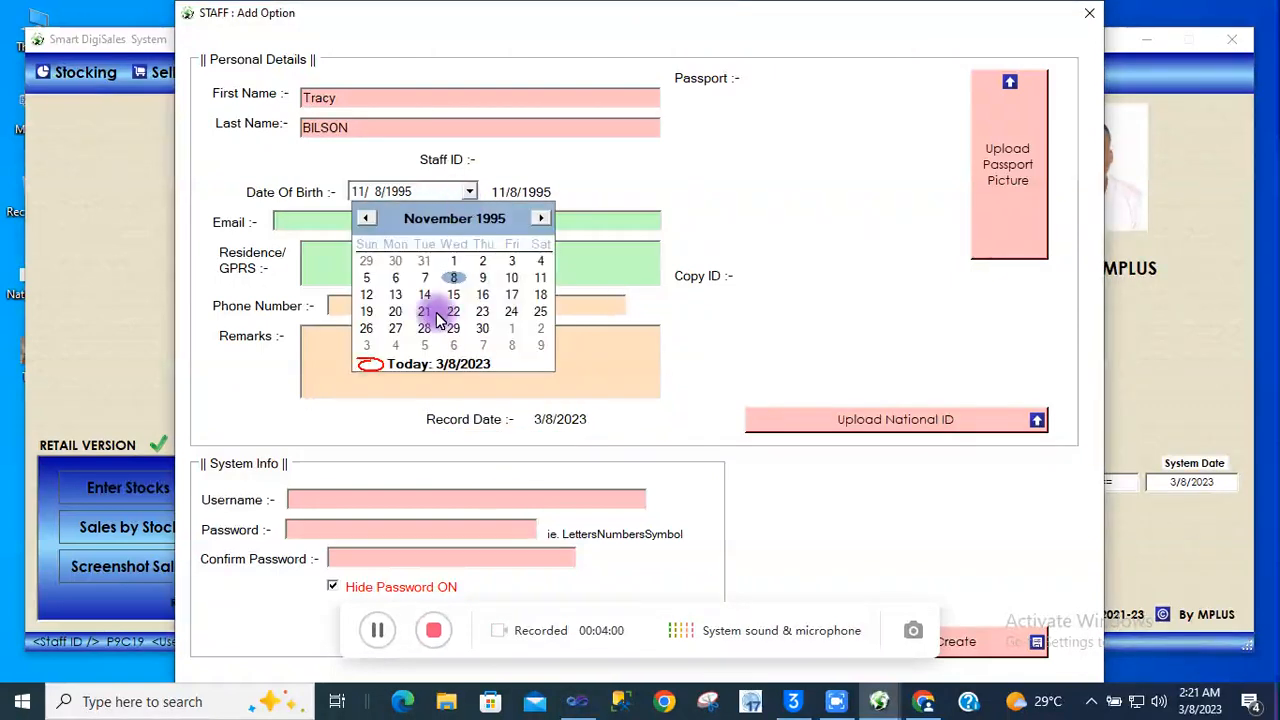
pyautogui.click(440, 218)
pyautogui.click(450, 466)
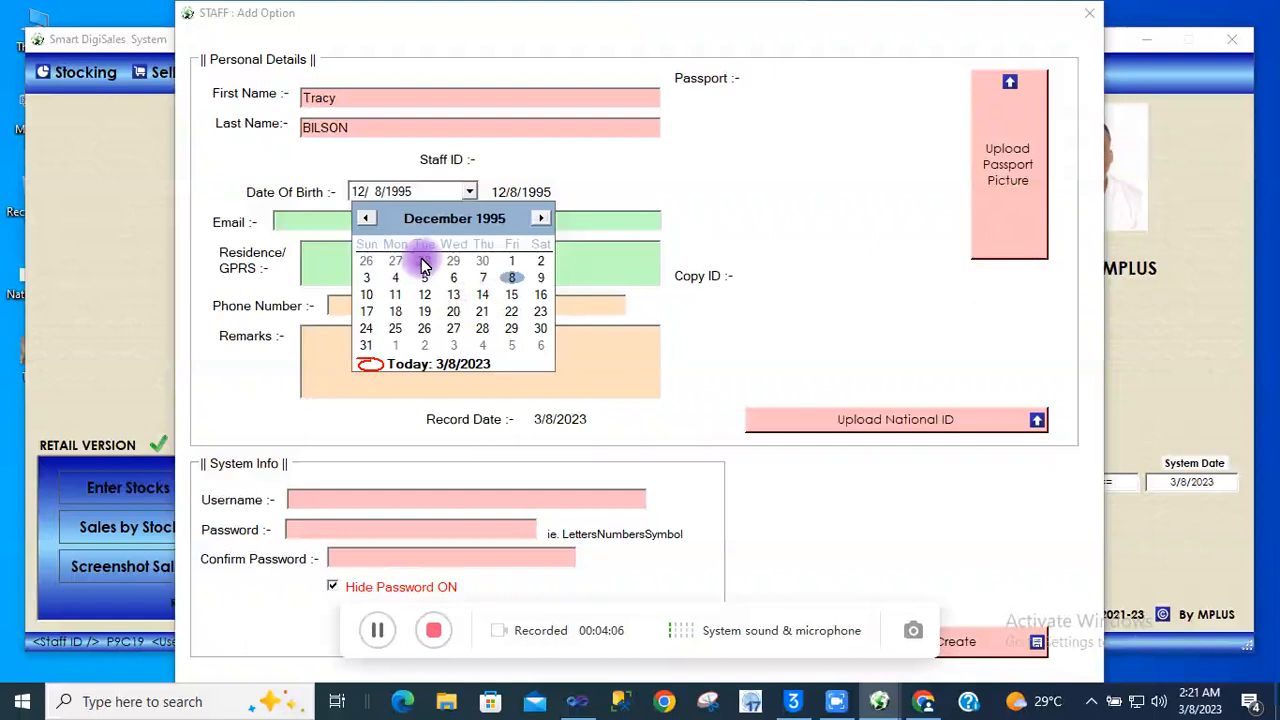
pyautogui.click(366, 312)
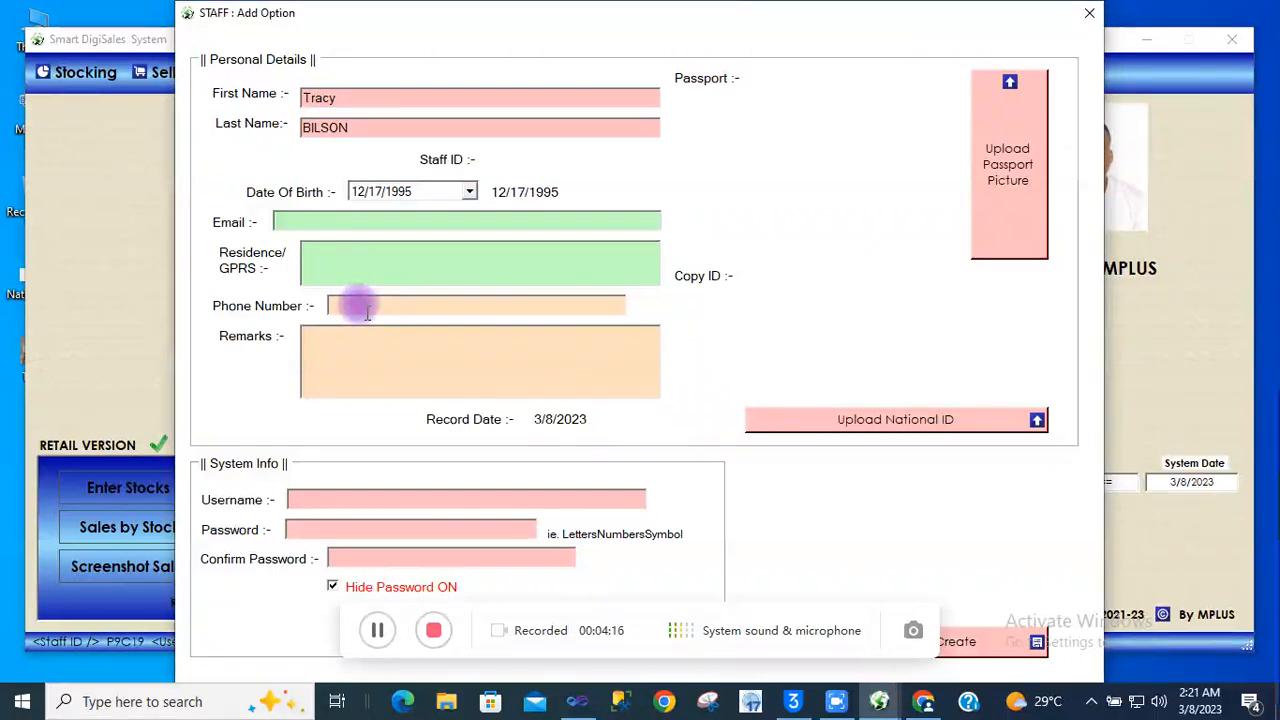
# Enter the staff e-mail address, fix its misspelled gmail.com domain, and fill in the residence/GPRS address
pyautogui.click(292, 221)
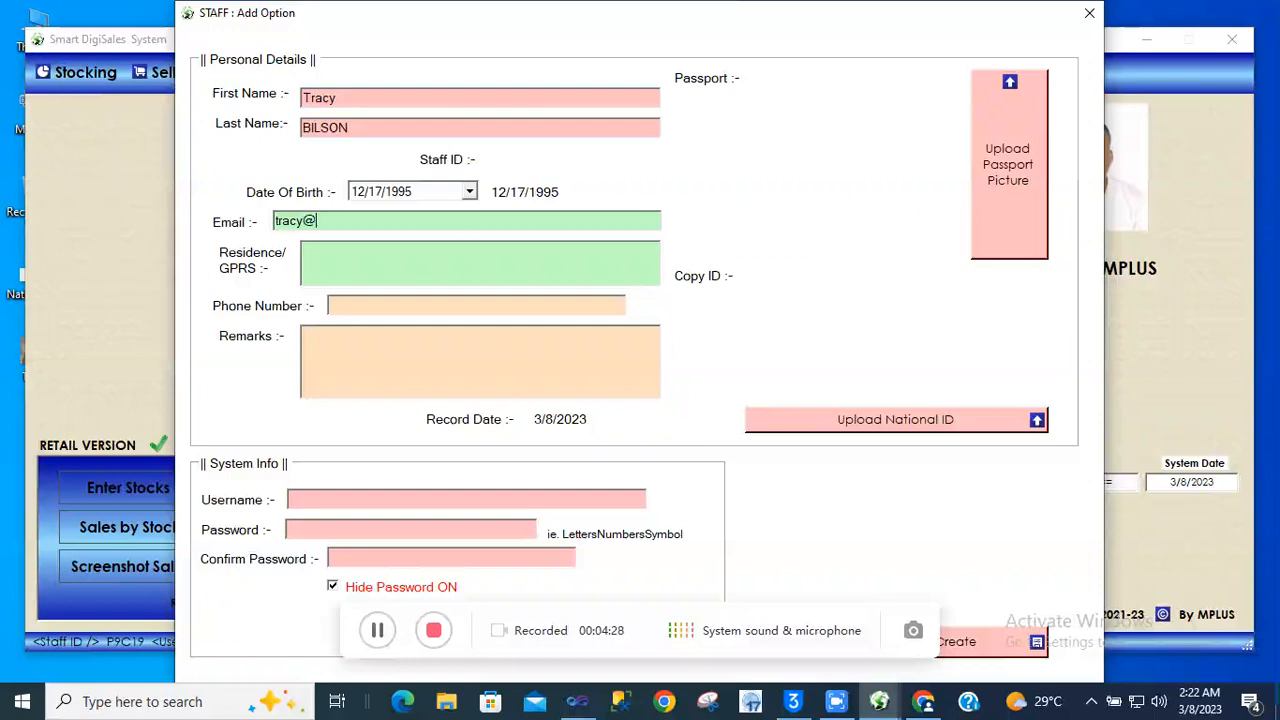
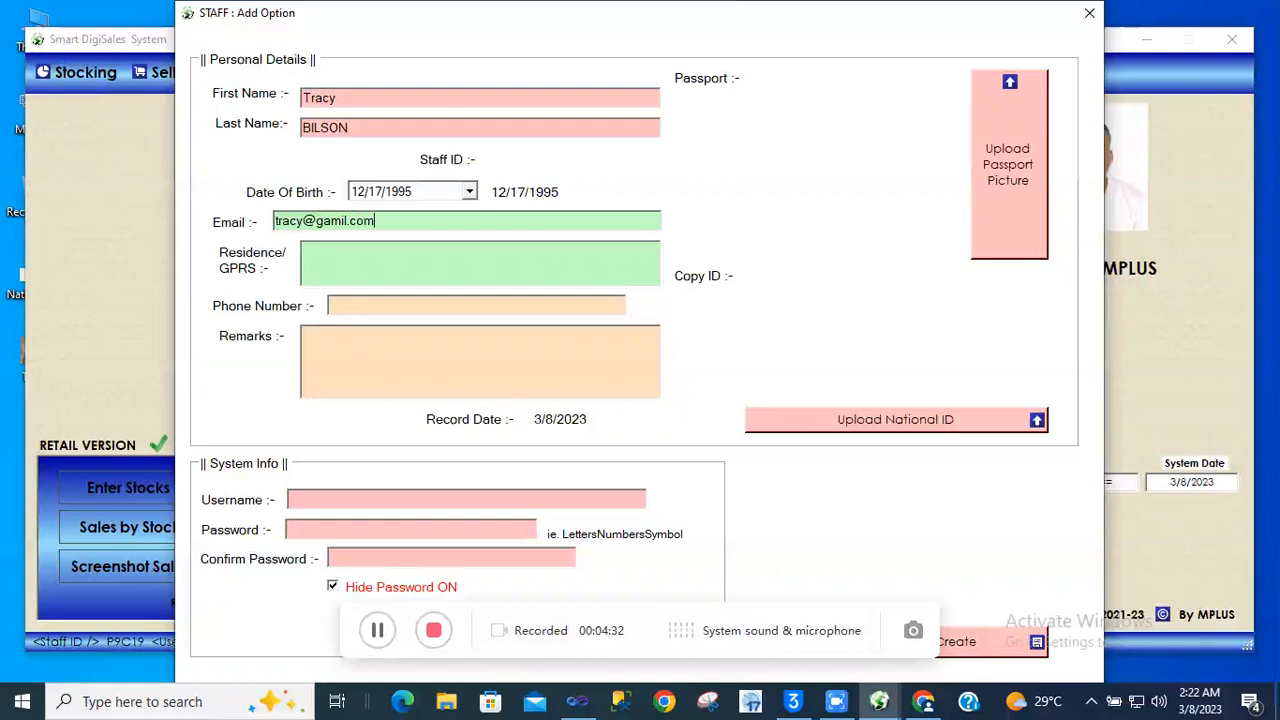
pyautogui.click(323, 261)
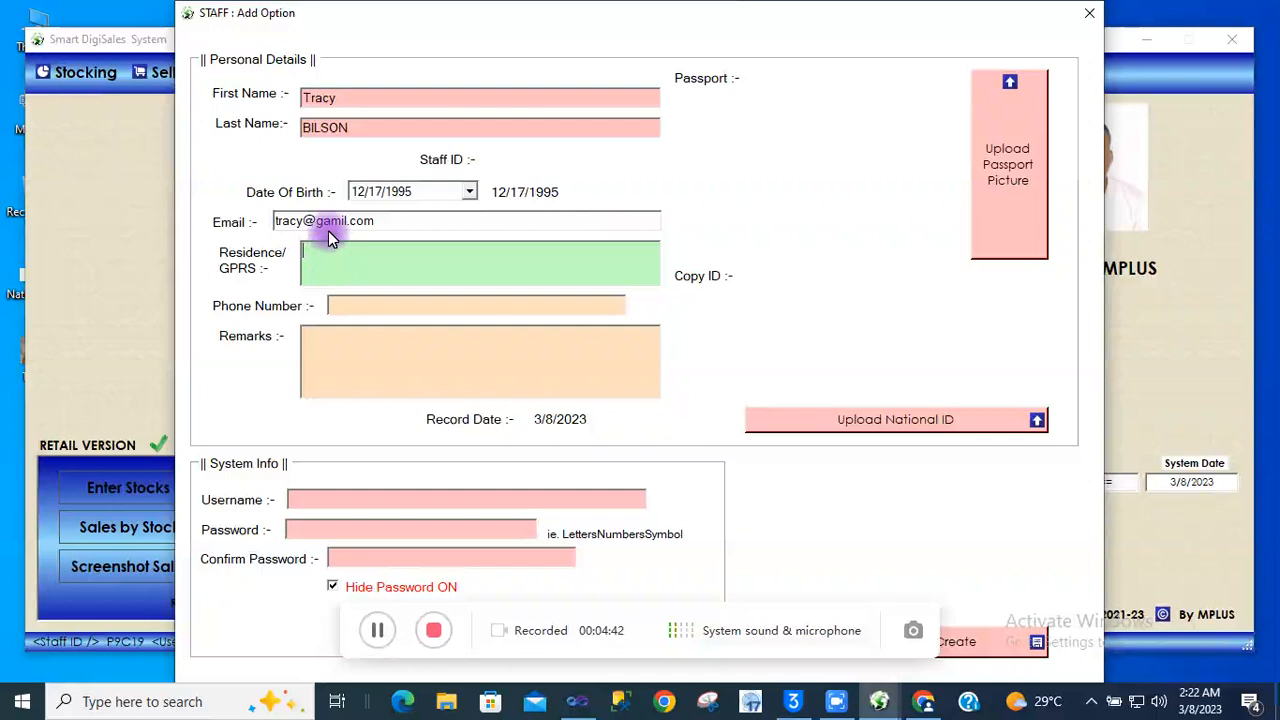
pyautogui.click(330, 226)
pyautogui.press('BackSpace')
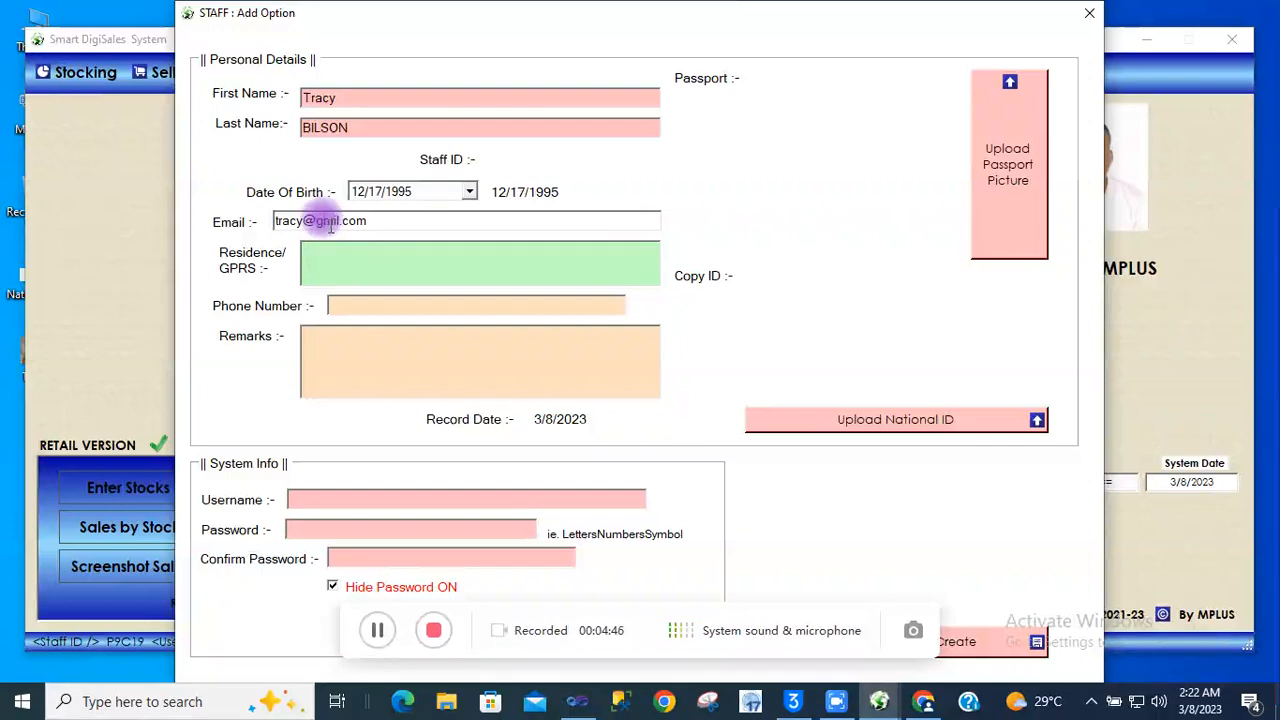
pyautogui.write('a')
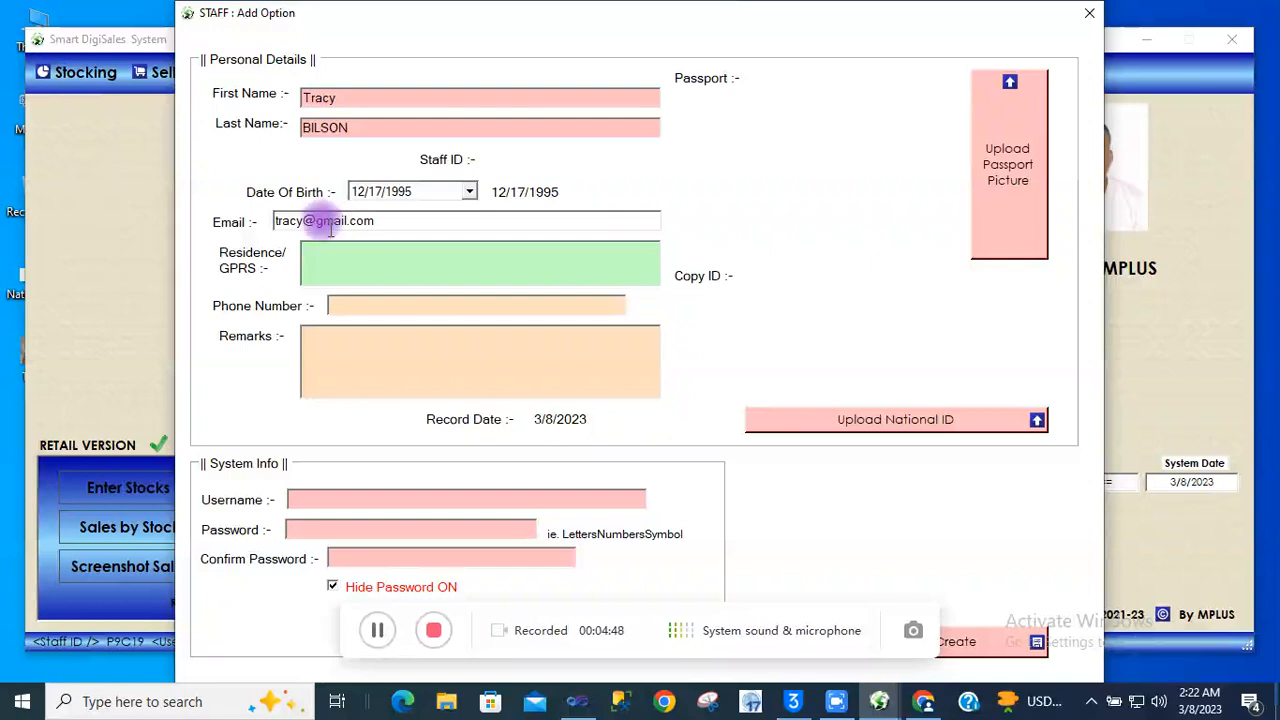
pyautogui.click(325, 256)
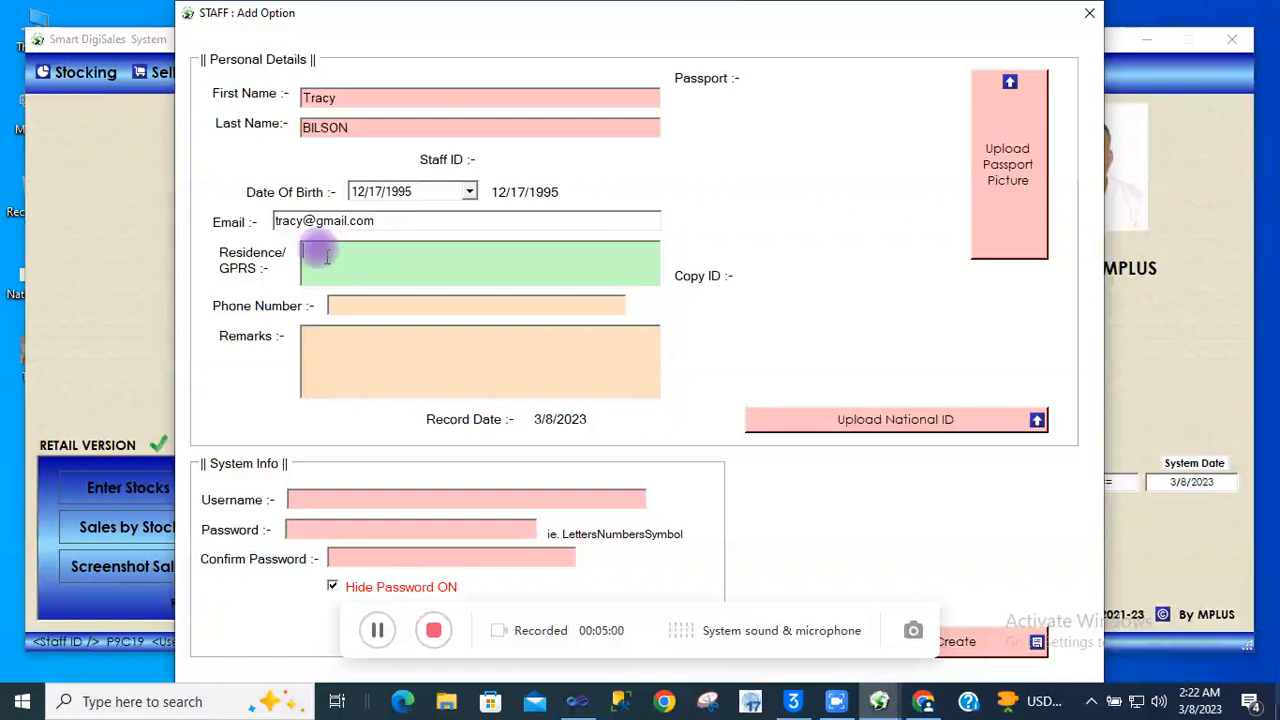
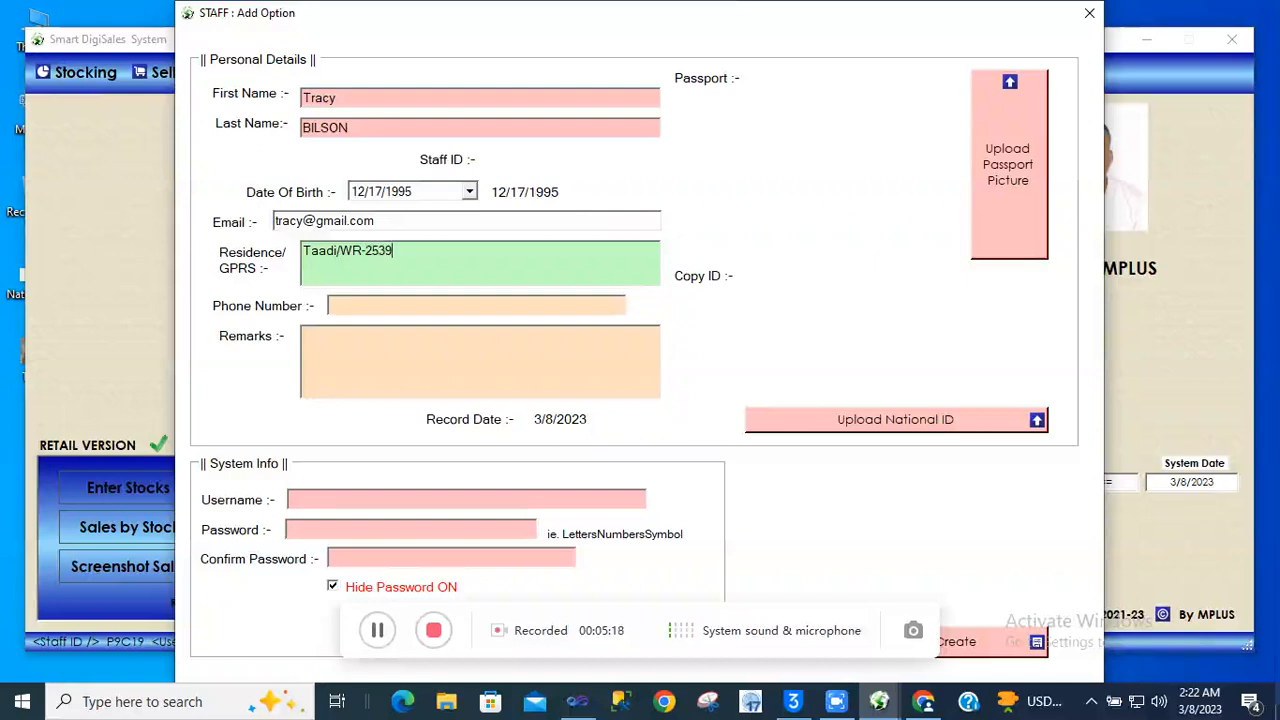
# Enter the staff phone number and an Administrator remark, correcting the remark's spelling
pyautogui.click(343, 302)
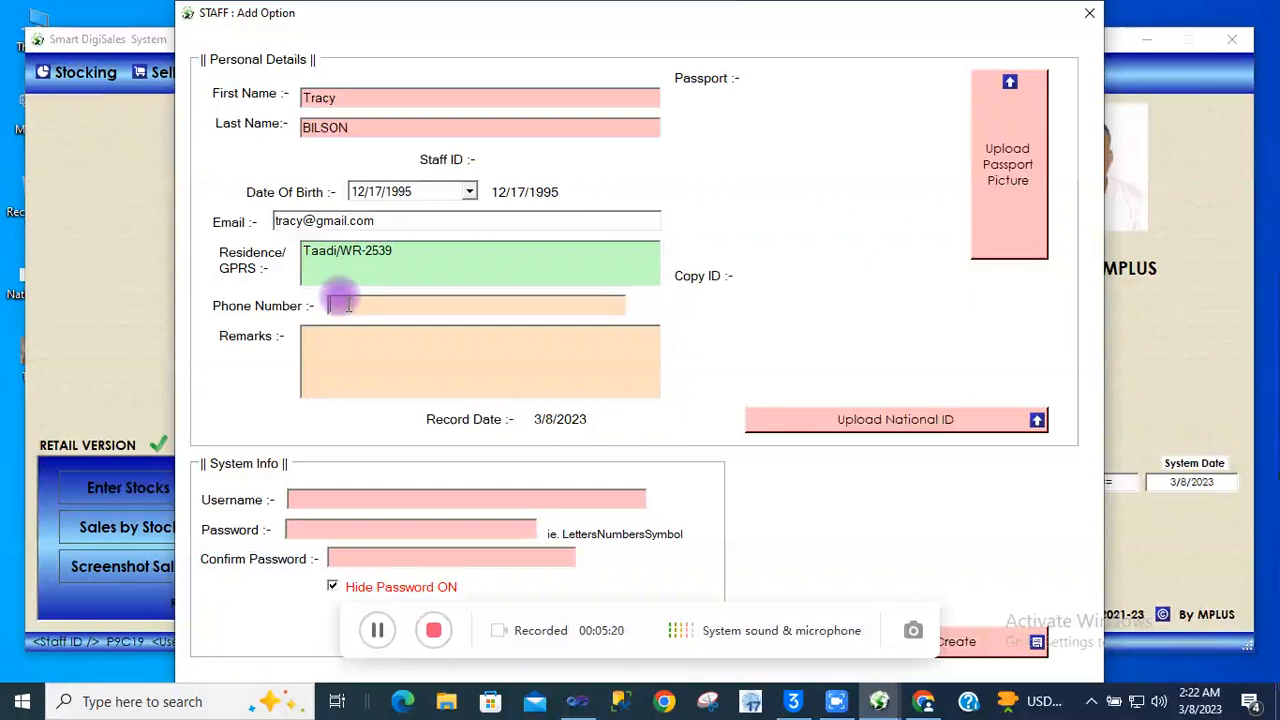
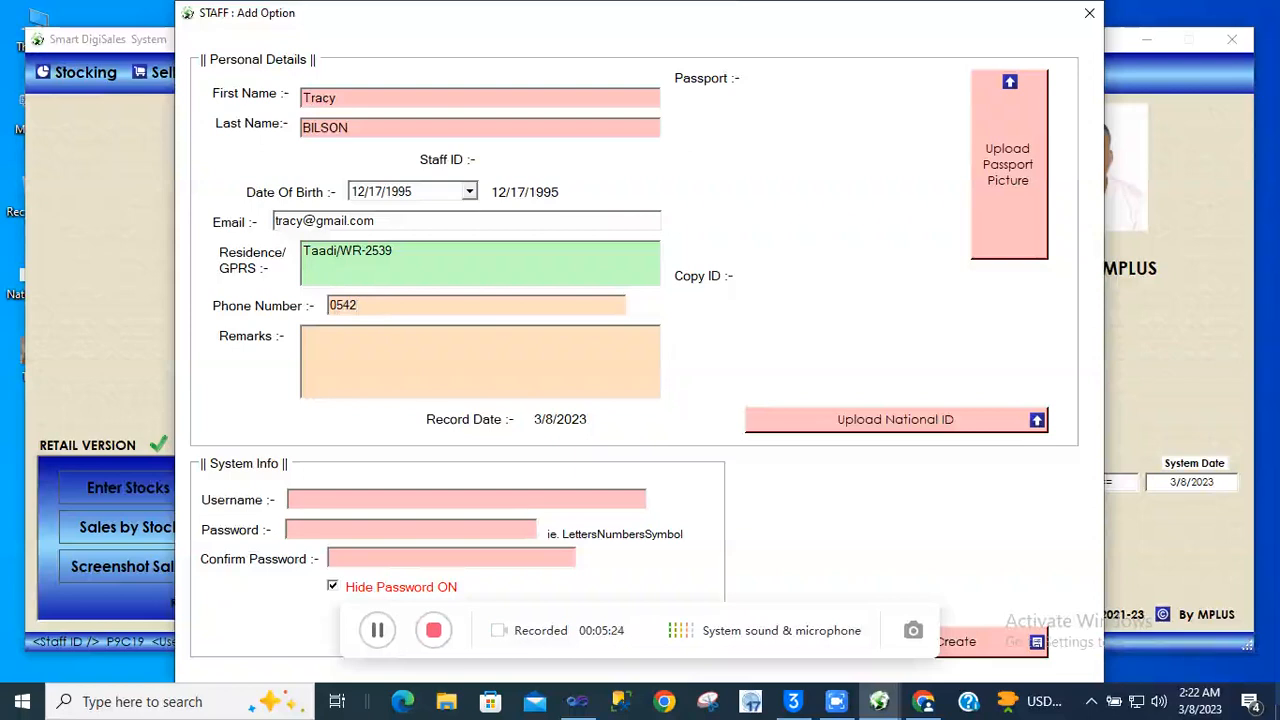
pyautogui.click(322, 345)
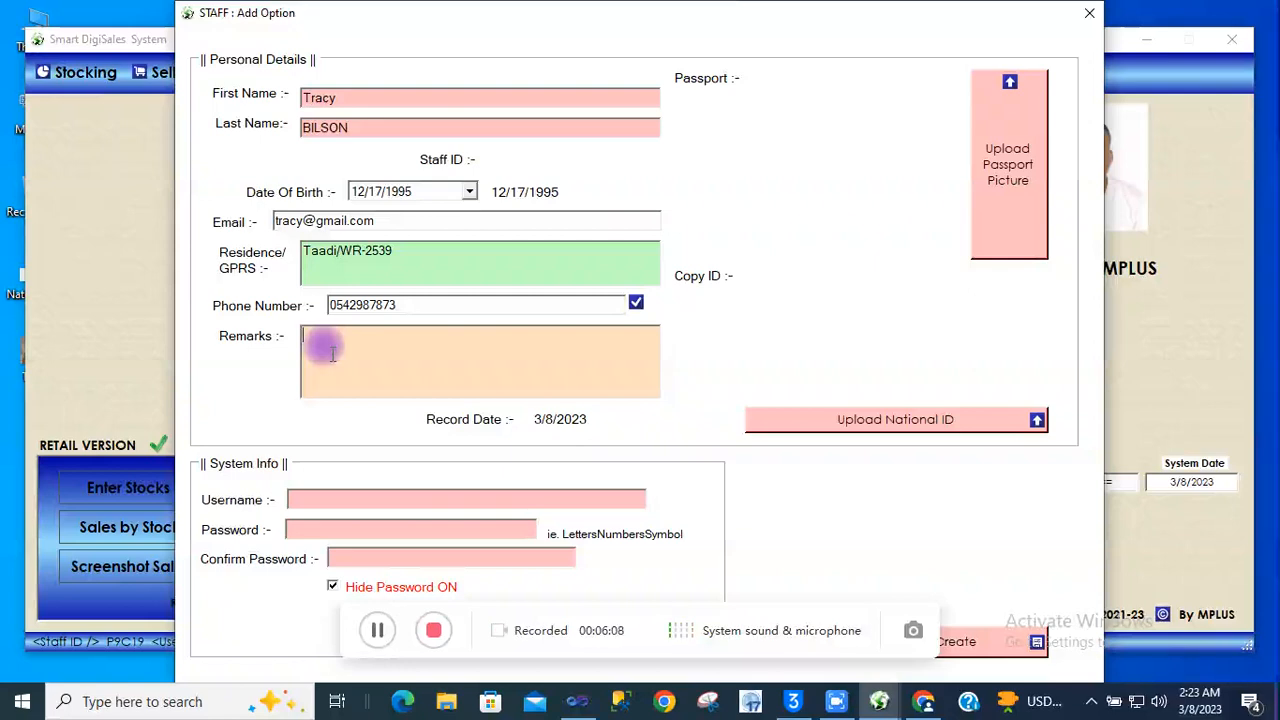
pyautogui.write('A')
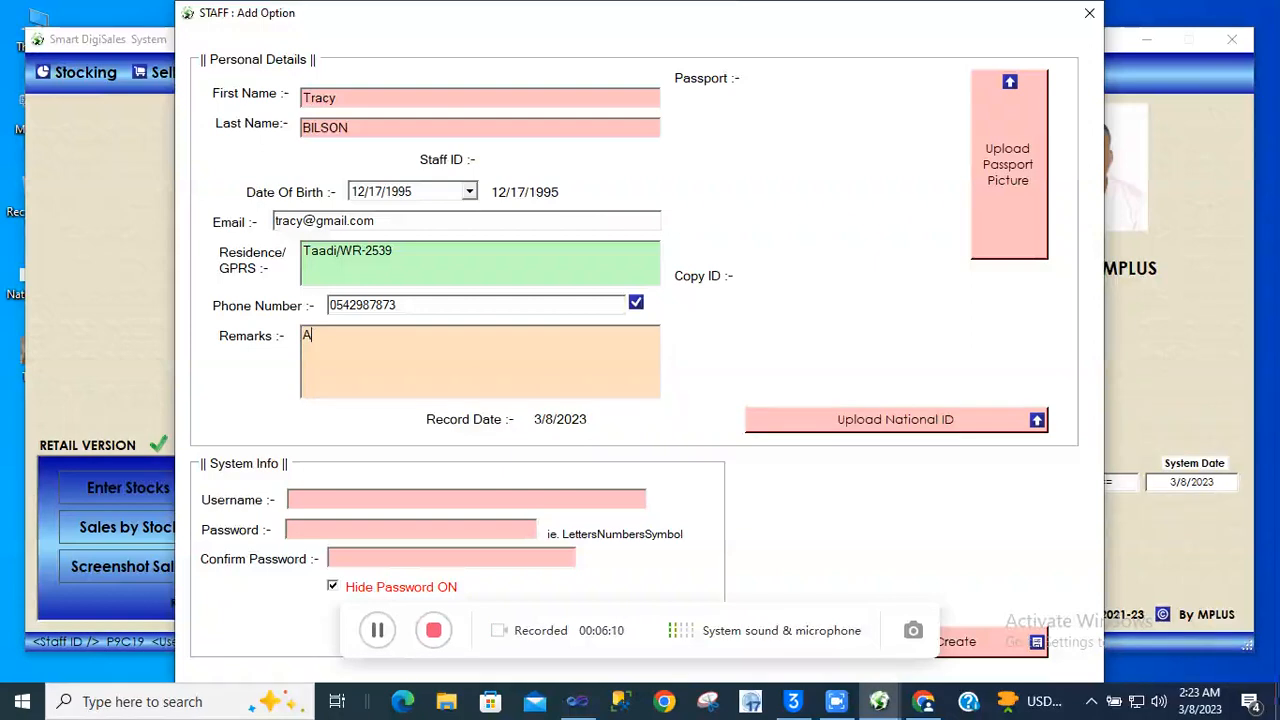
pyautogui.write('dminstrat')
pyautogui.write('or')
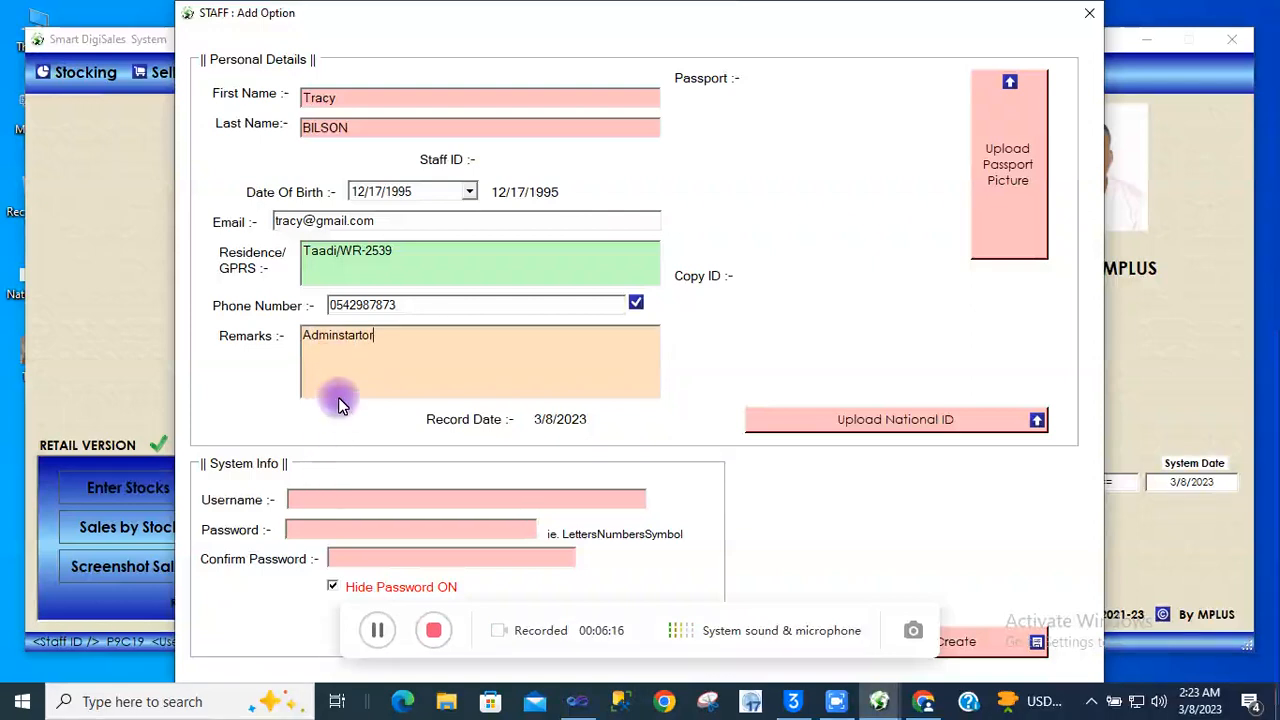
pyautogui.click(336, 336)
pyautogui.write('i')
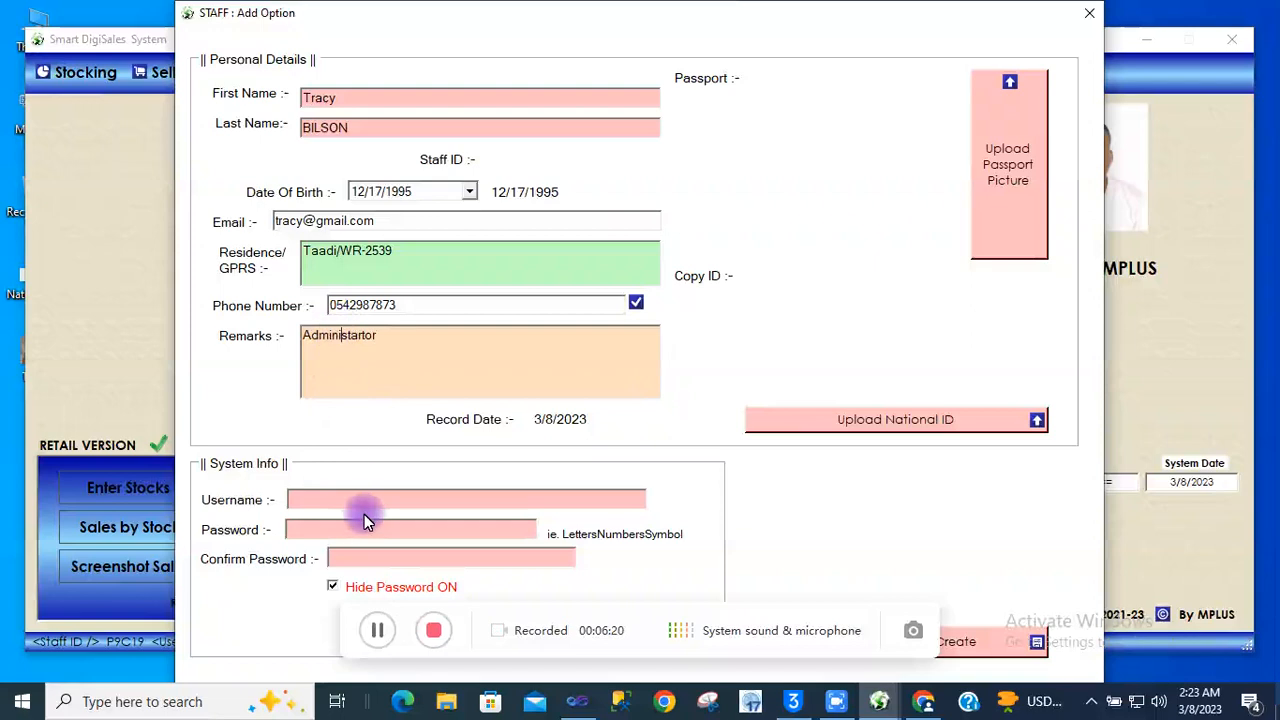
# Enter the staff member's first name as the login username
pyautogui.click(356, 495)
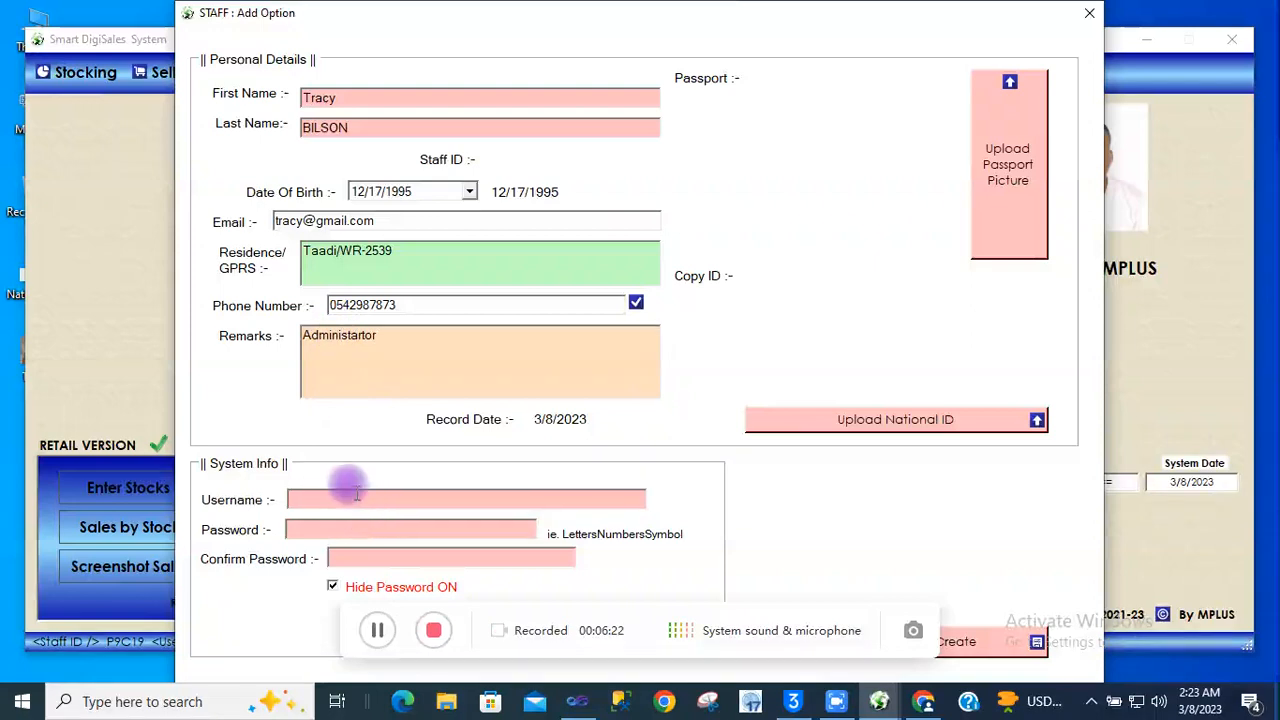
pyautogui.write('Tracy')
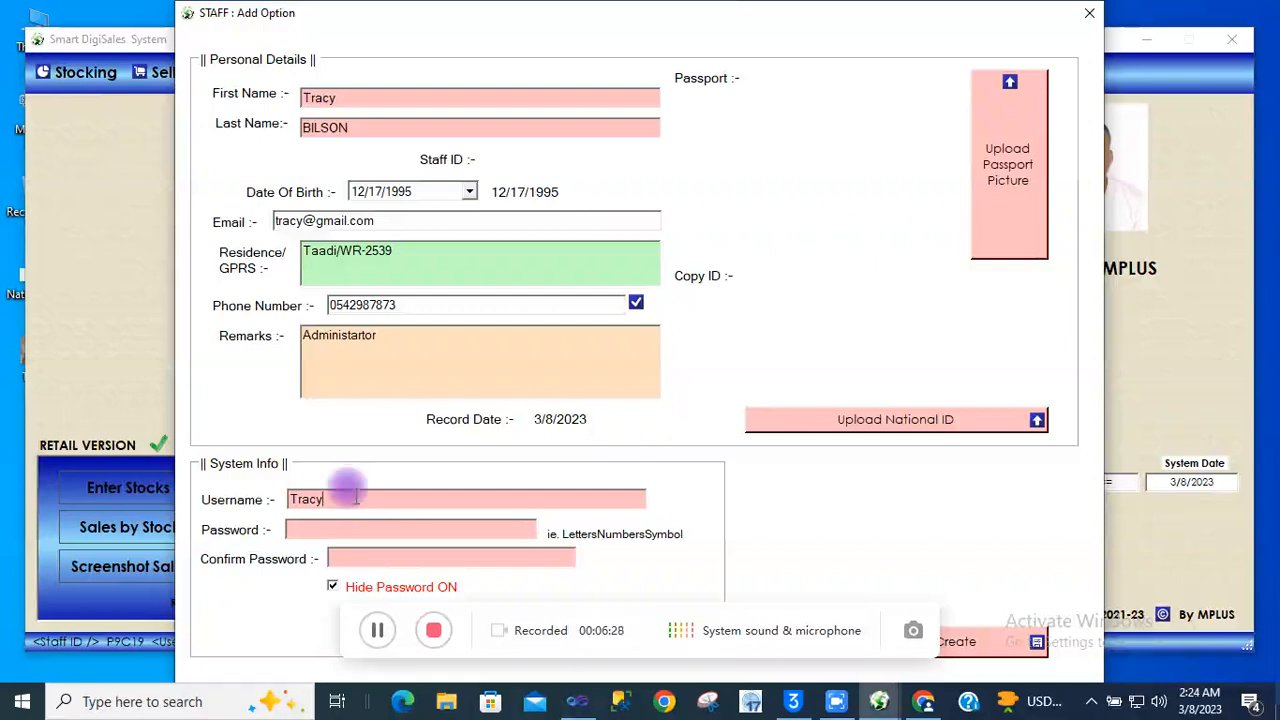
pyautogui.click(328, 529)
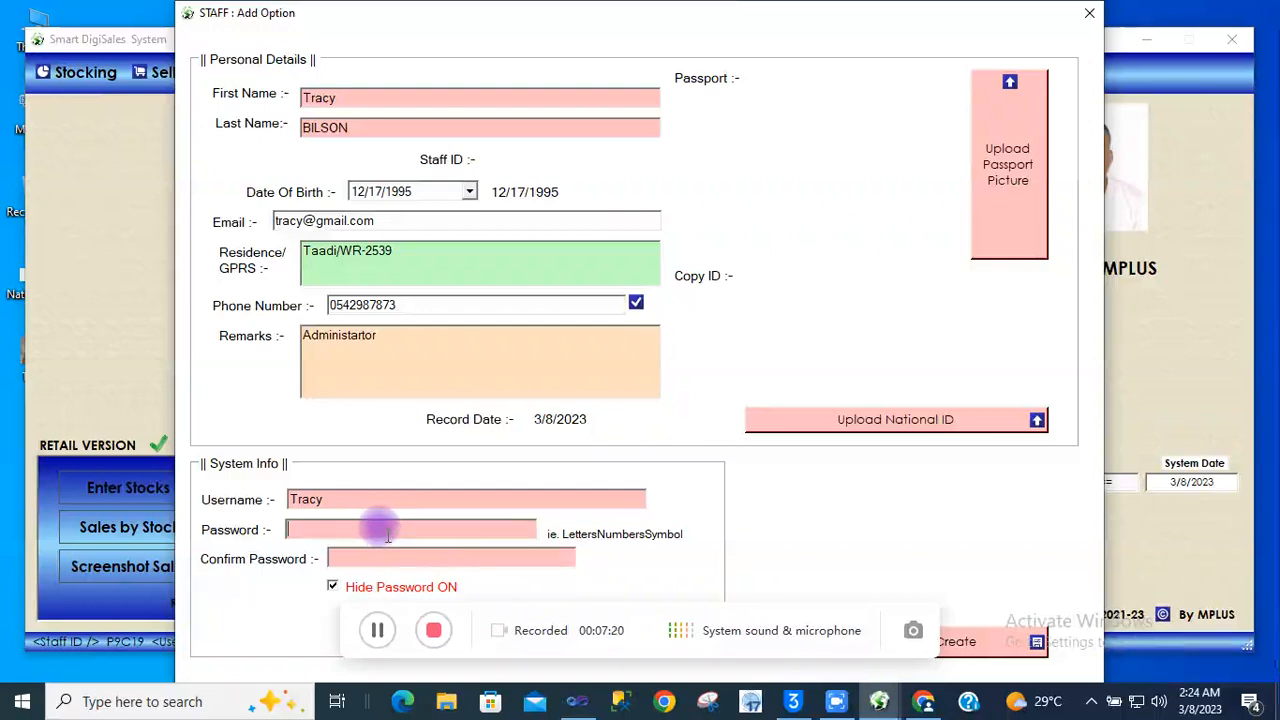
# Enter the account password and untick Hide Password to show it in plain text
pyautogui.write('t')
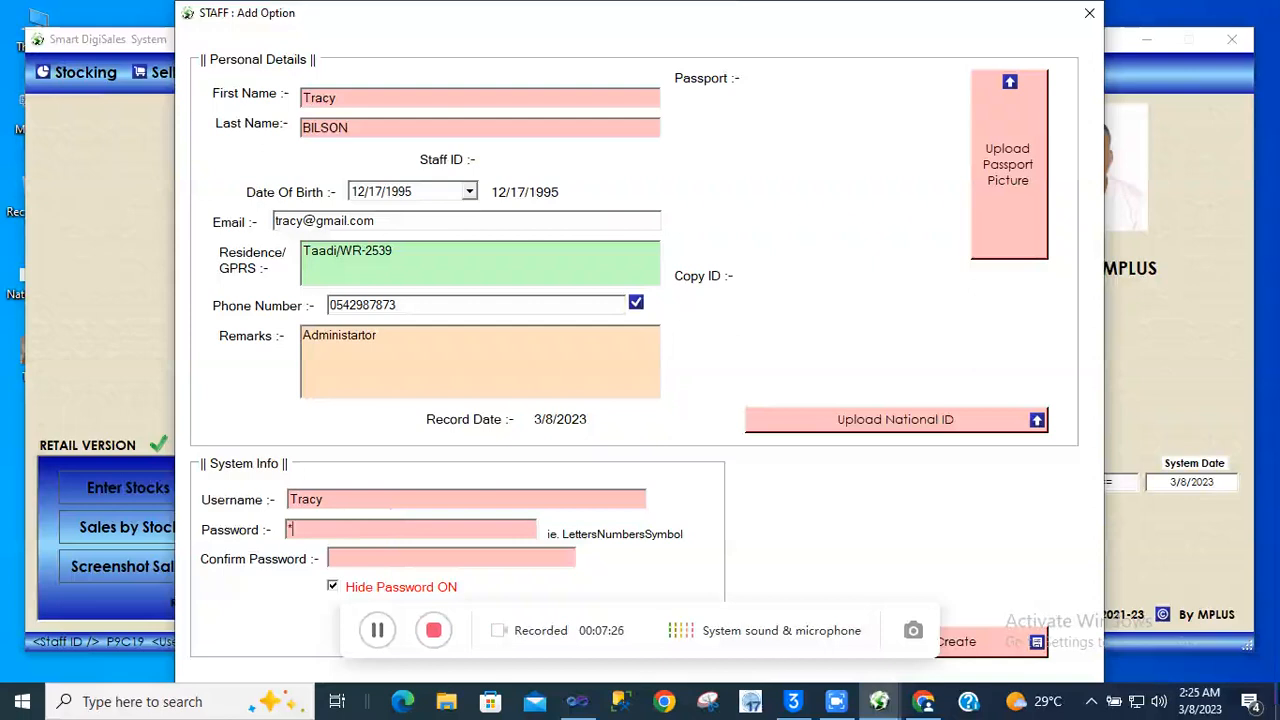
pyautogui.write('*****')
pyautogui.write('**')
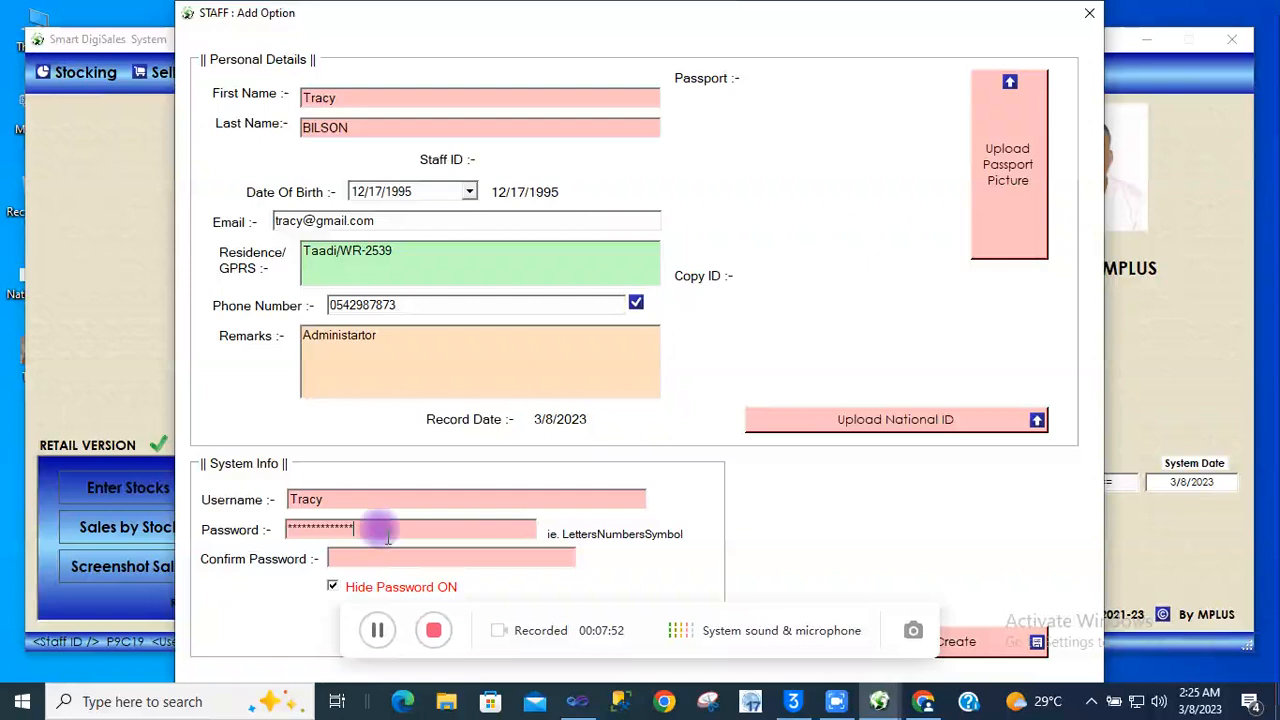
pyautogui.click(334, 588)
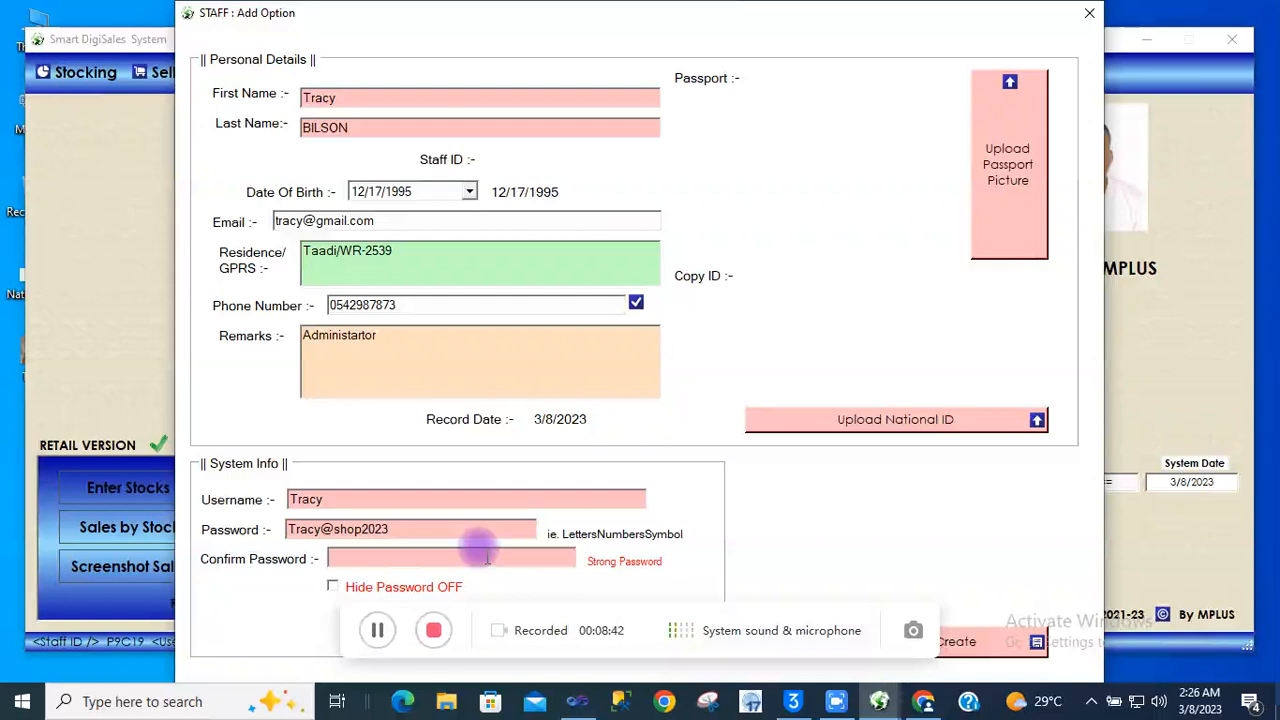
# Copy the password and paste it into the Confirm Password field
pyautogui.moveTo(390, 527); pyautogui.dragTo(296, 528)
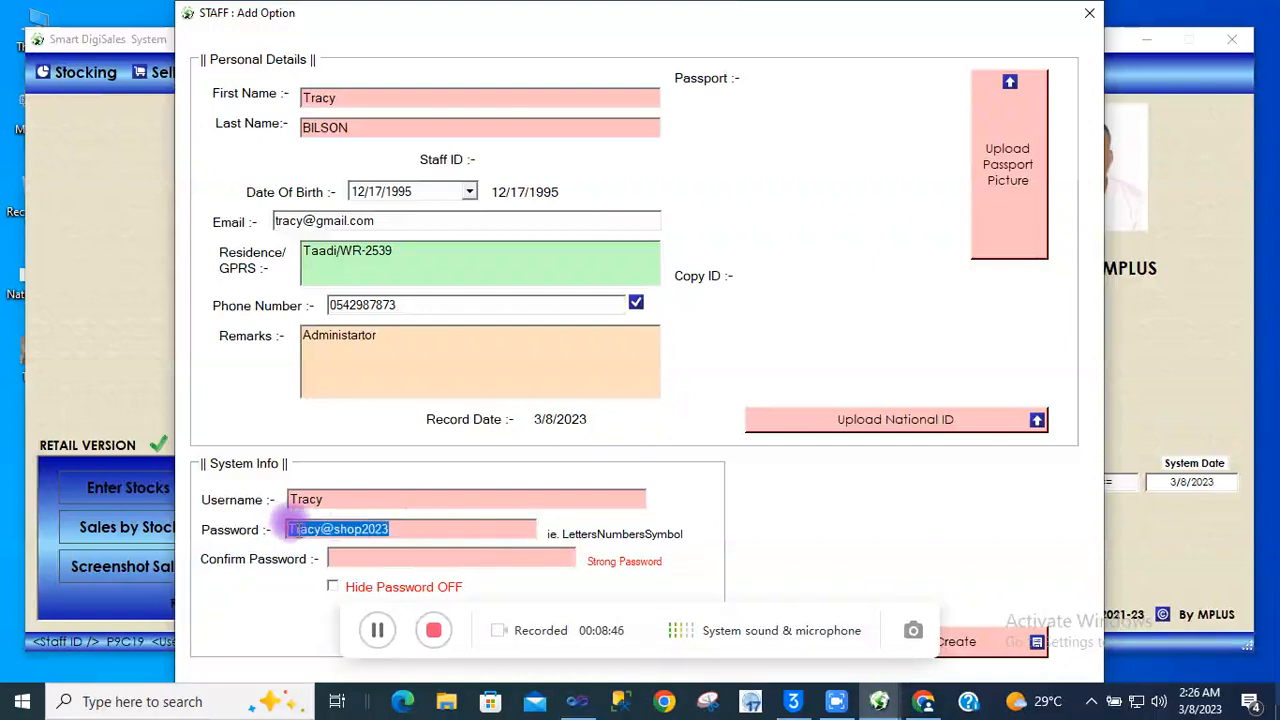
pyautogui.rightClick(298, 530)
pyautogui.click(350, 331)
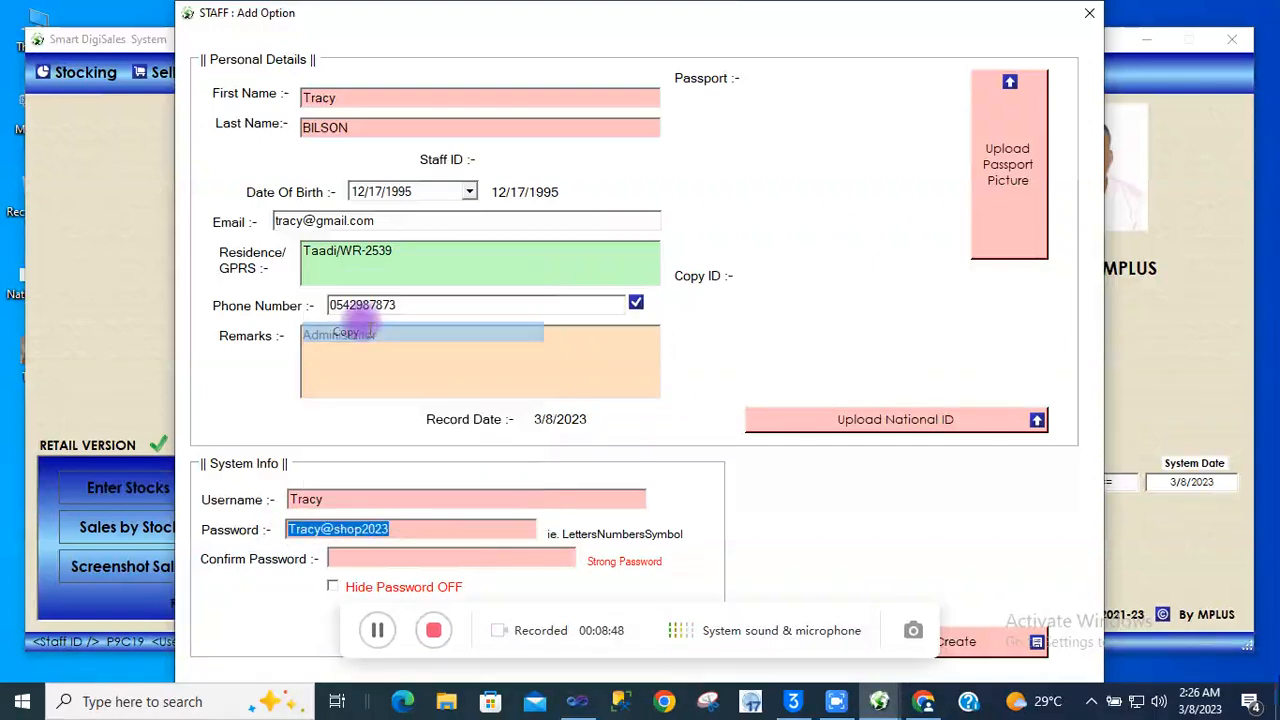
pyautogui.click(365, 557)
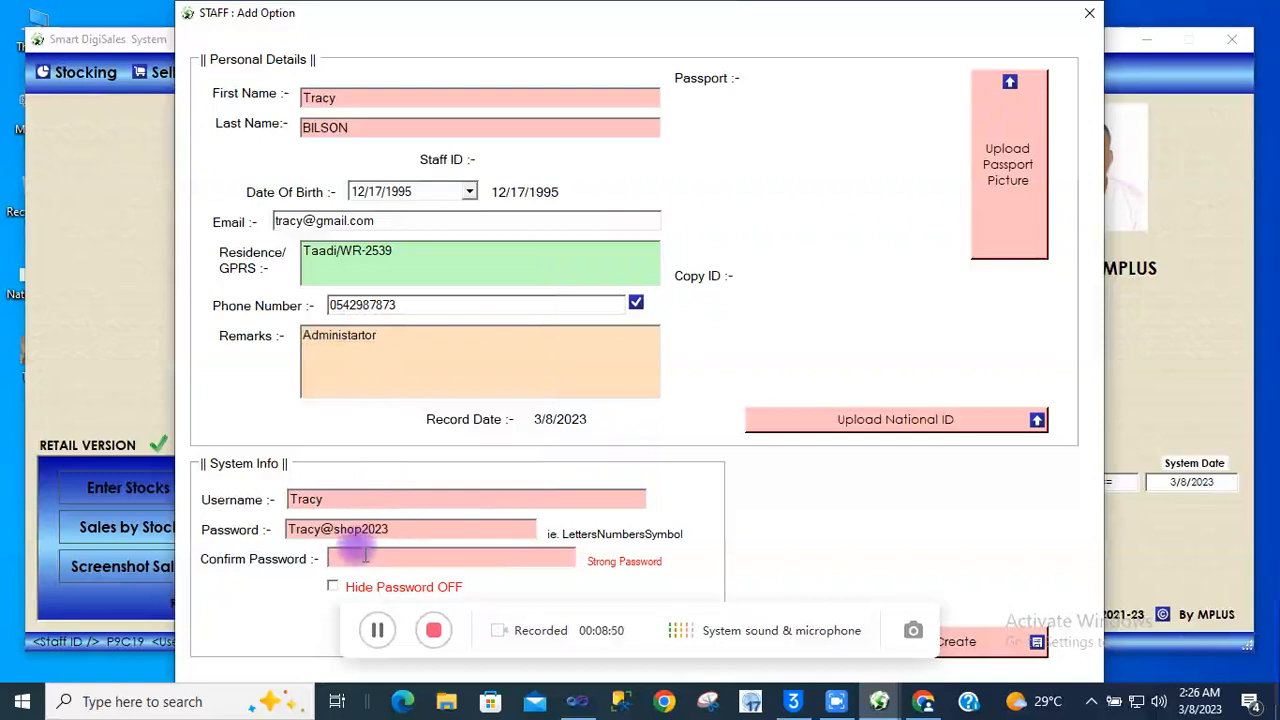
pyautogui.hotkey('ctrl', 'v')
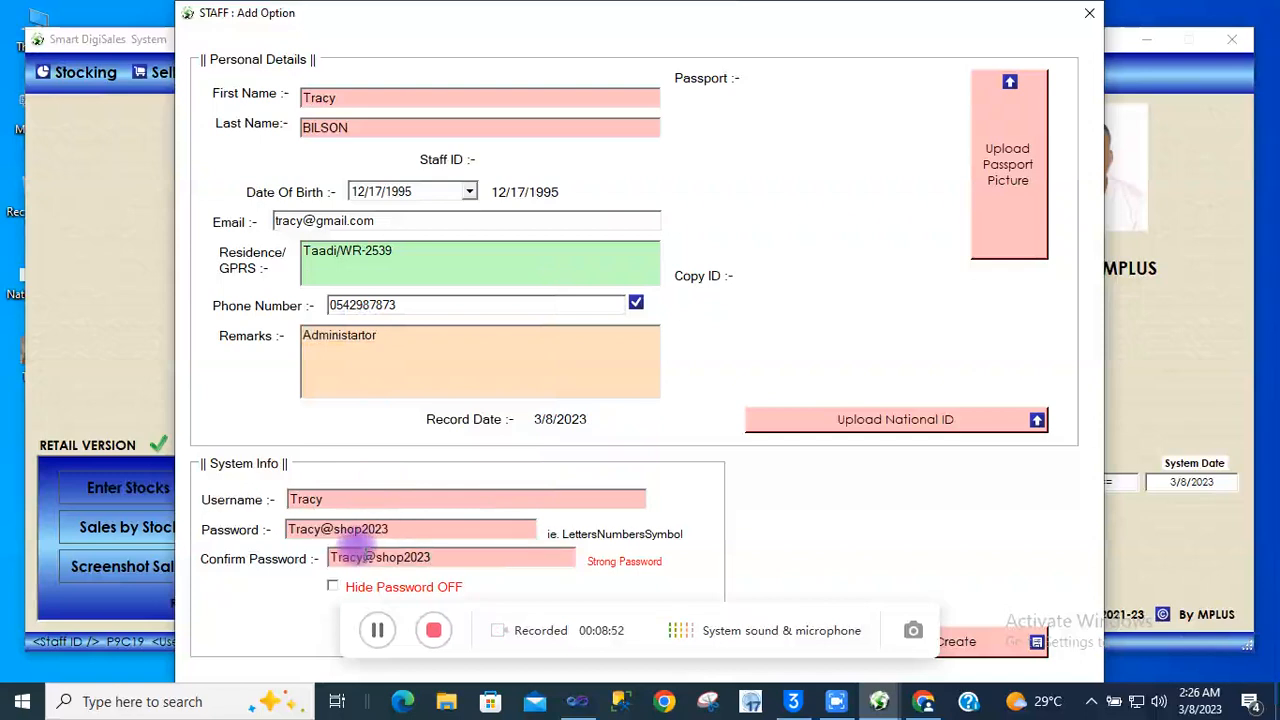
pyautogui.moveTo(590, 613); pyautogui.dragTo(502, 625)
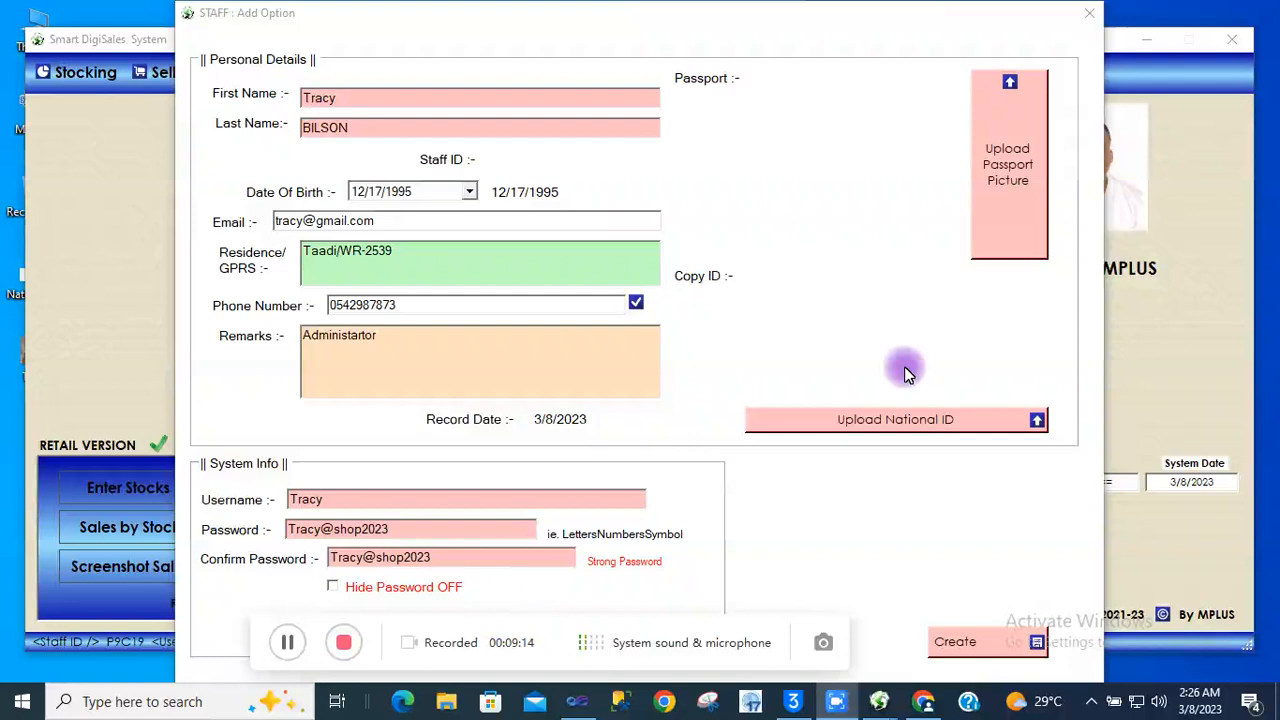
# Upload the staff member's photo from the Desktop as the passport picture
pyautogui.click(1020, 158)
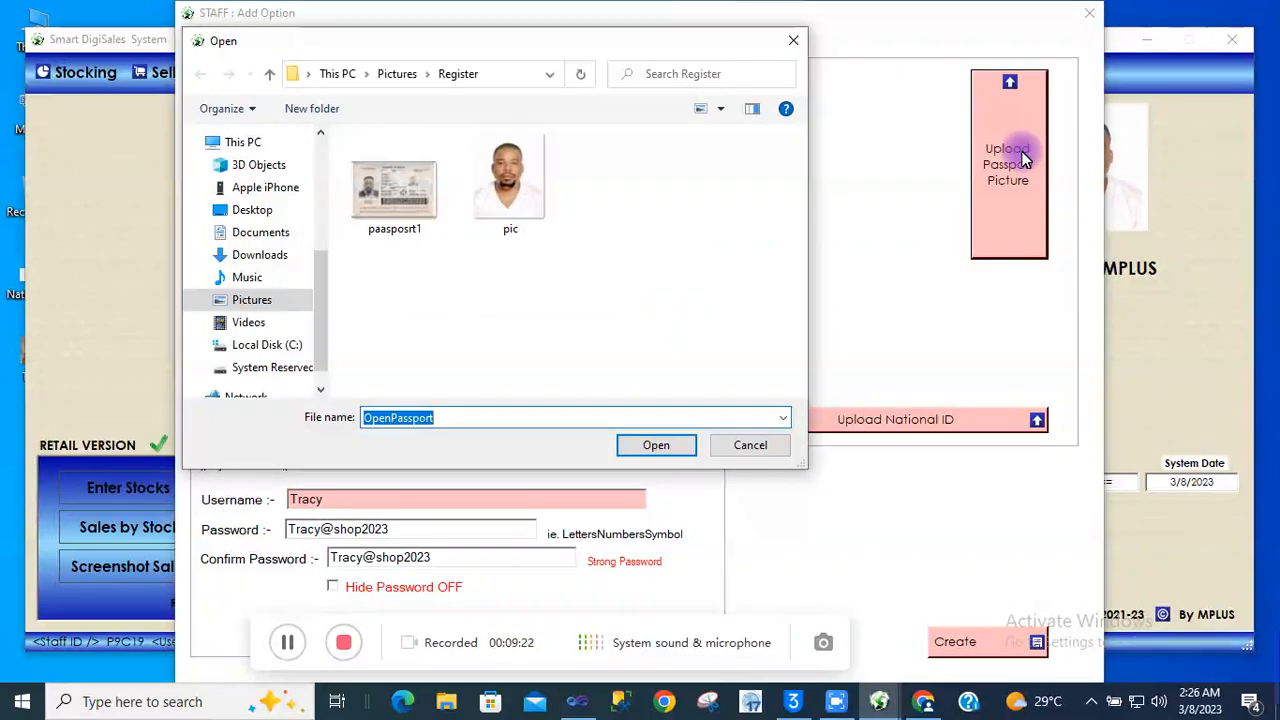
pyautogui.click(268, 219)
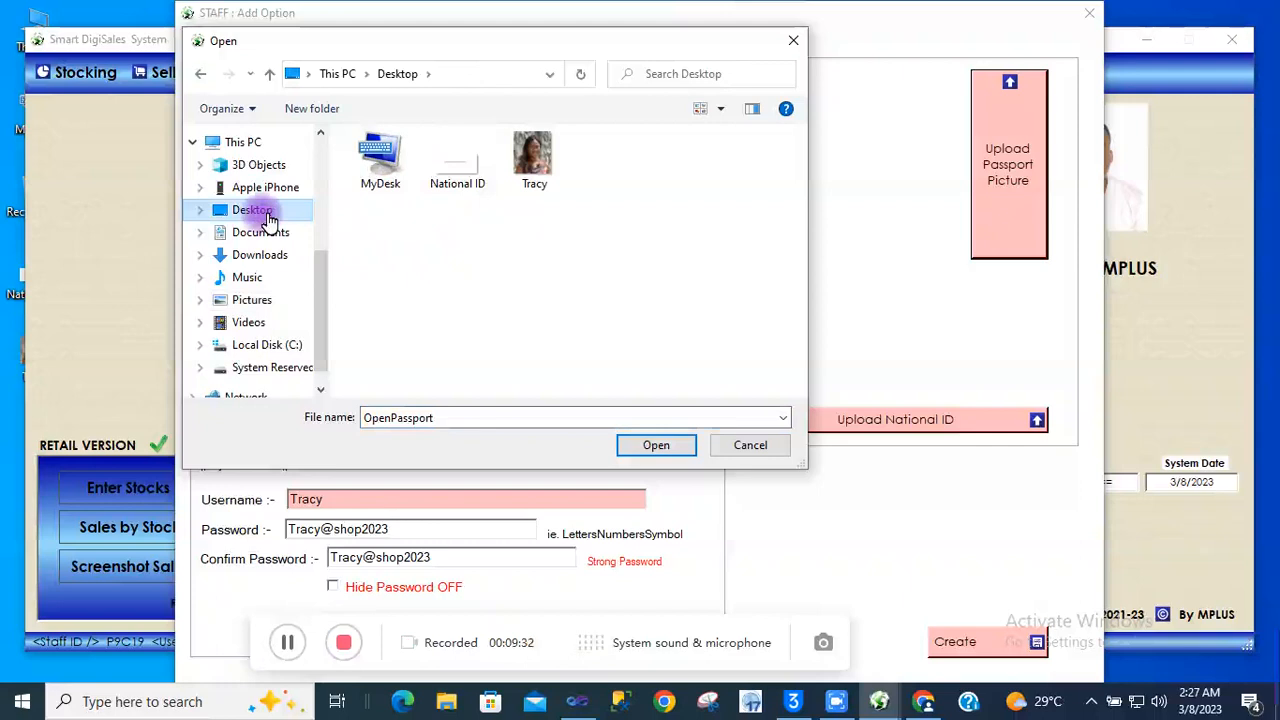
pyautogui.click(532, 158)
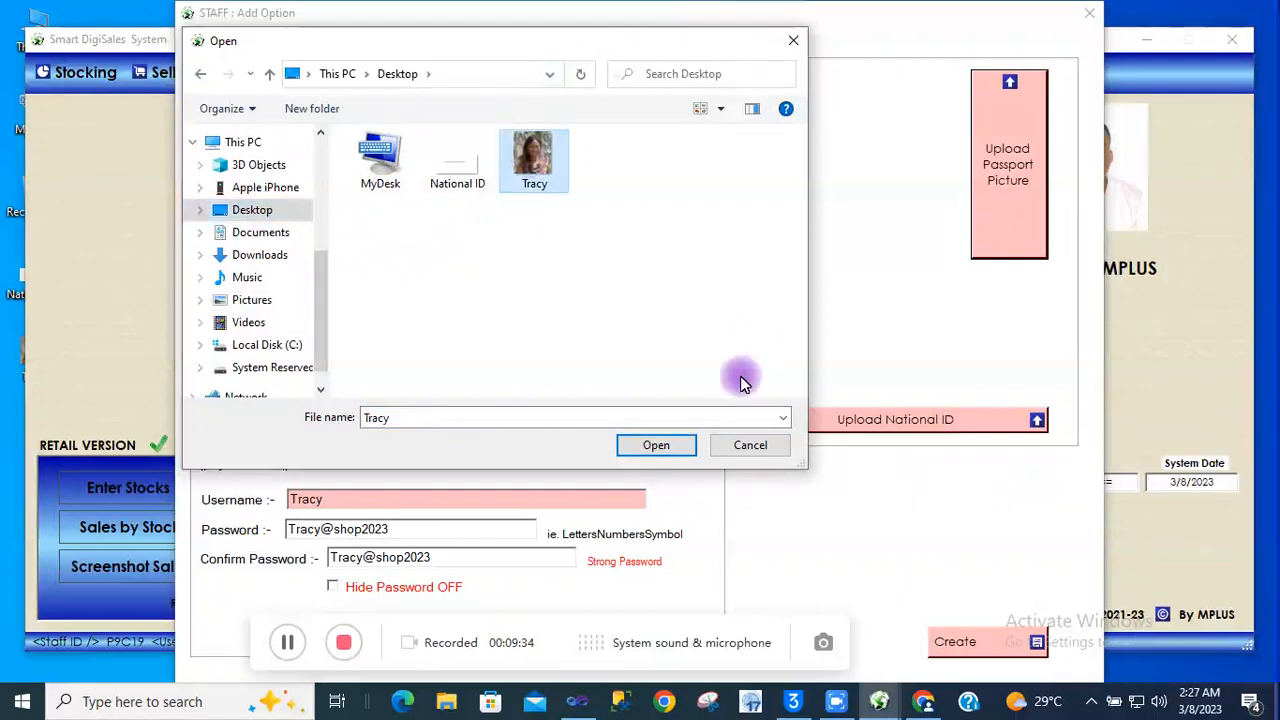
pyautogui.click(688, 445)
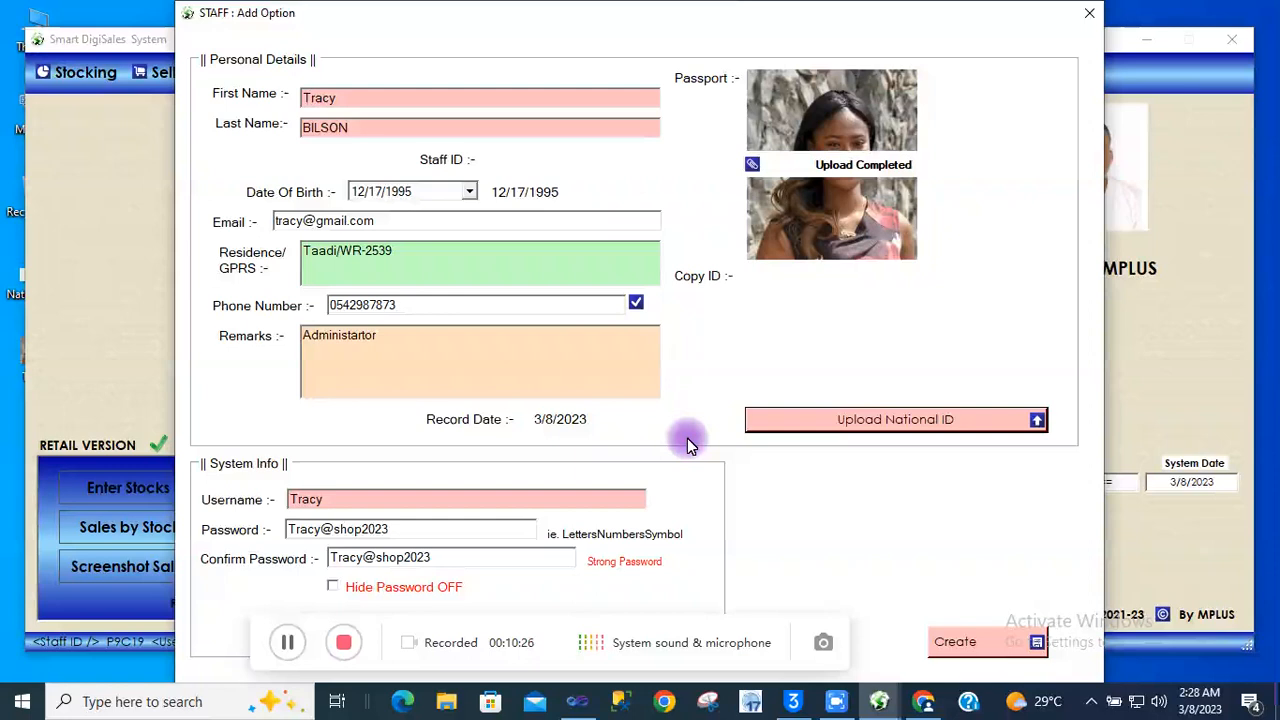
# Attach the Desktop 'National ID' file as the staff member's ID copy
pyautogui.click(787, 420)
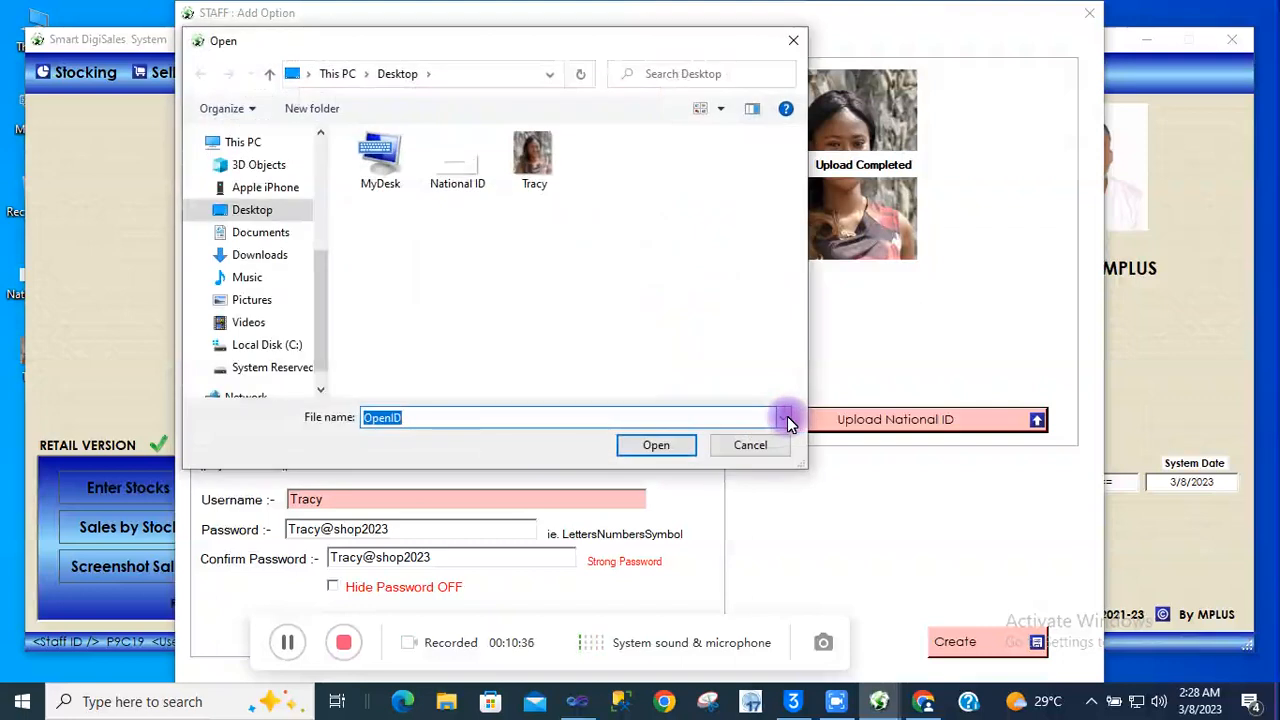
pyautogui.click(478, 192)
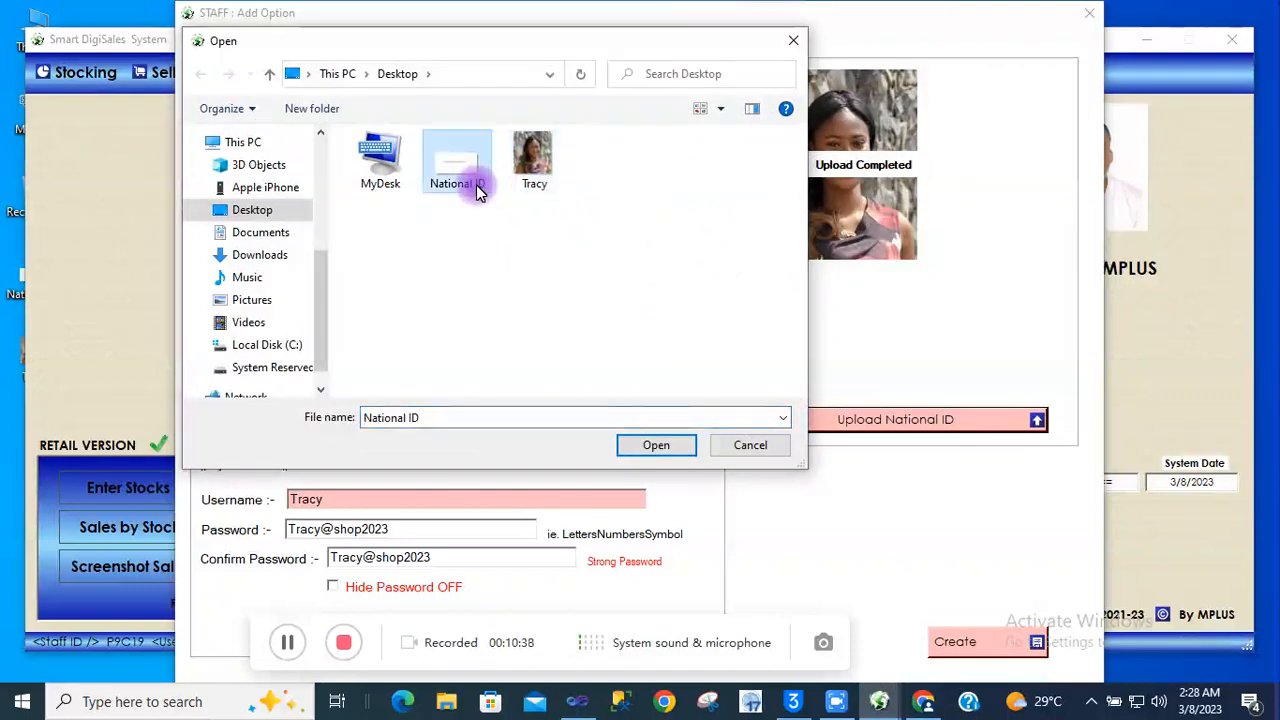
pyautogui.click(645, 447)
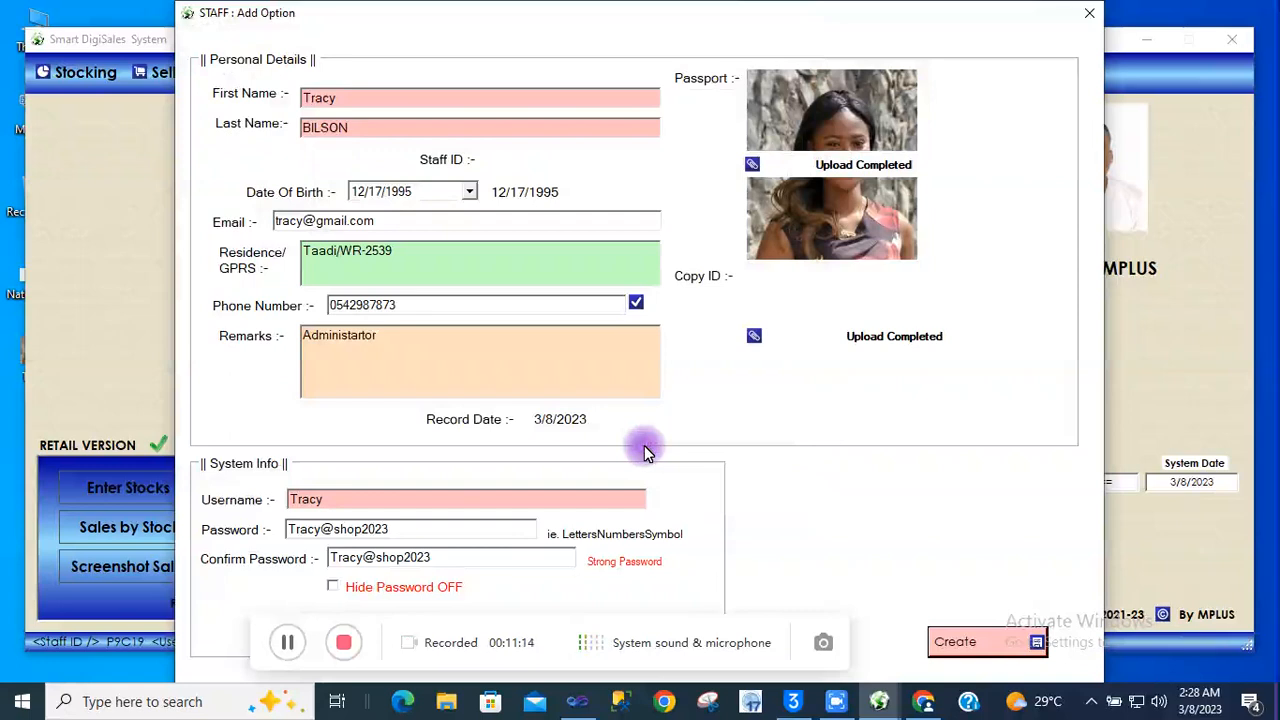
# Create the staff account and acknowledge the new staff ID and account-created notices
pyautogui.click(978, 634)
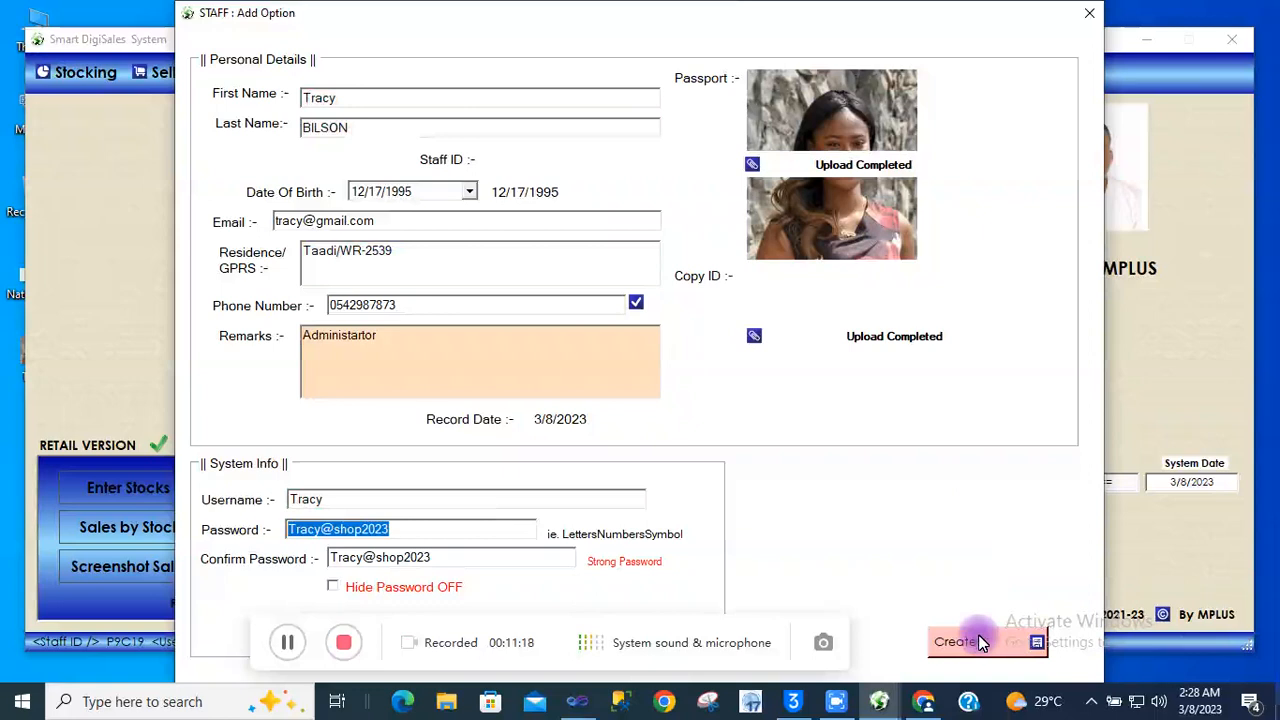
pyautogui.click(980, 642)
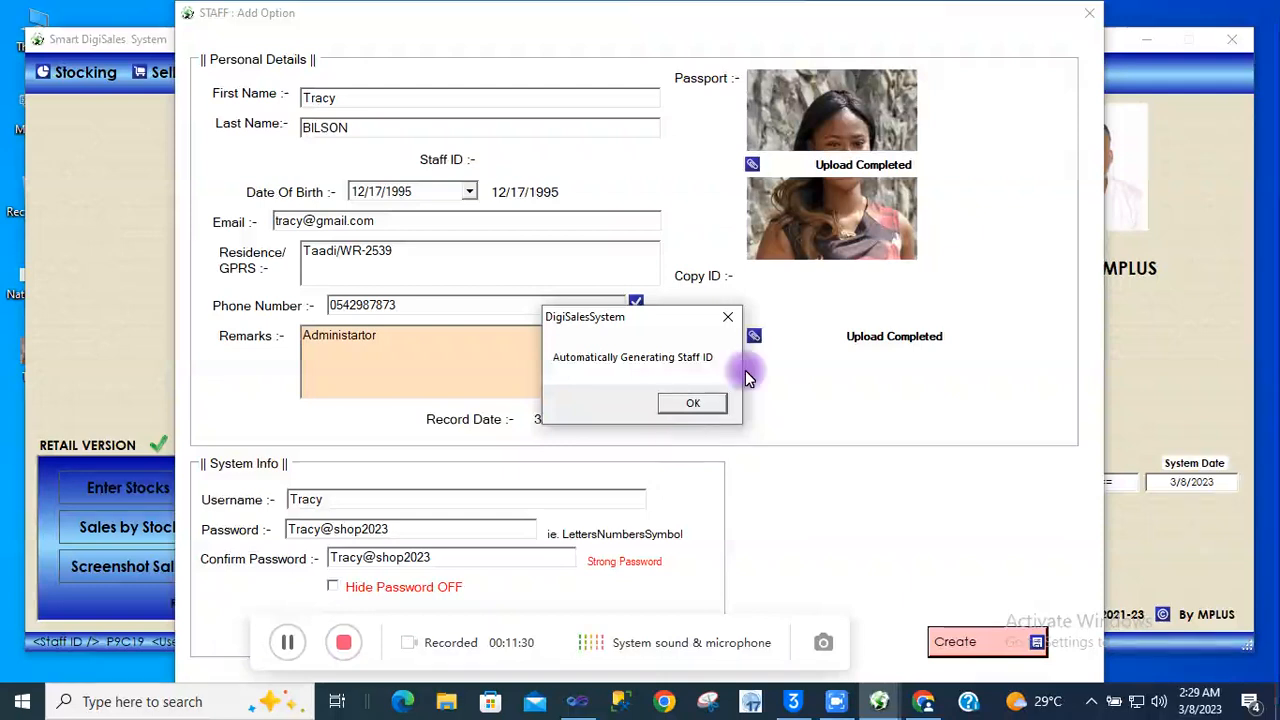
pyautogui.click(693, 402)
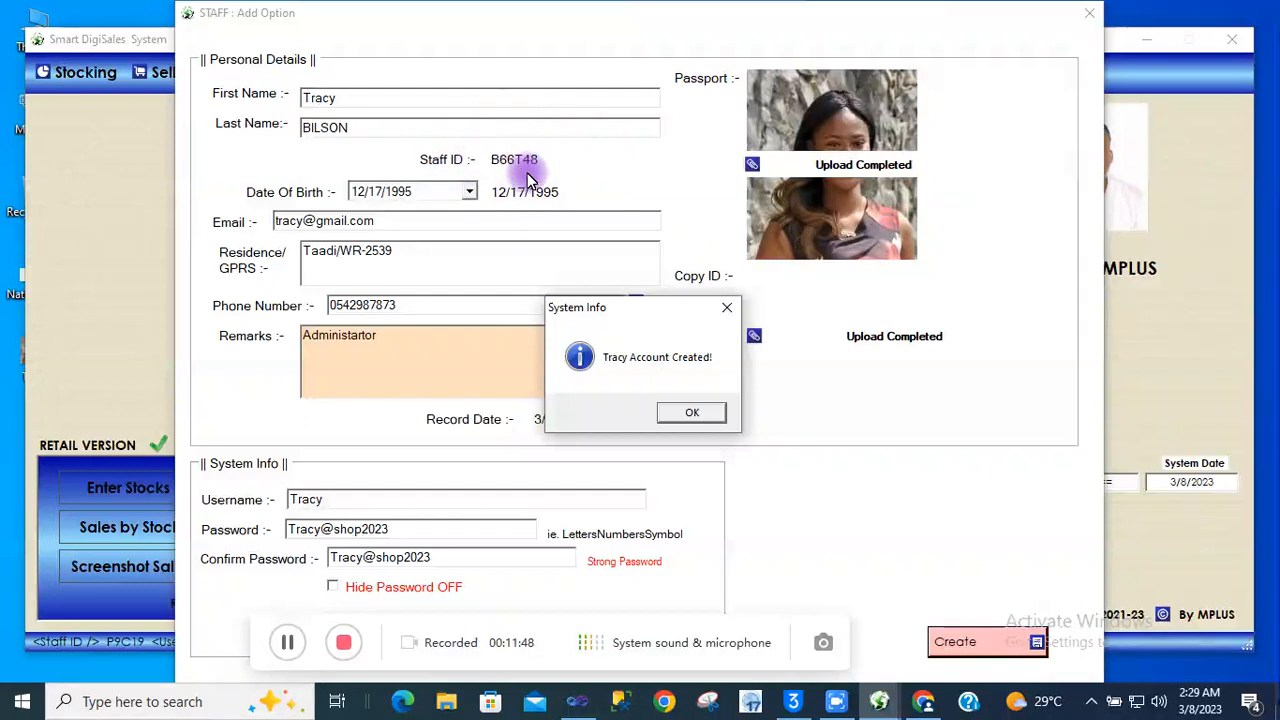
pyautogui.click(702, 419)
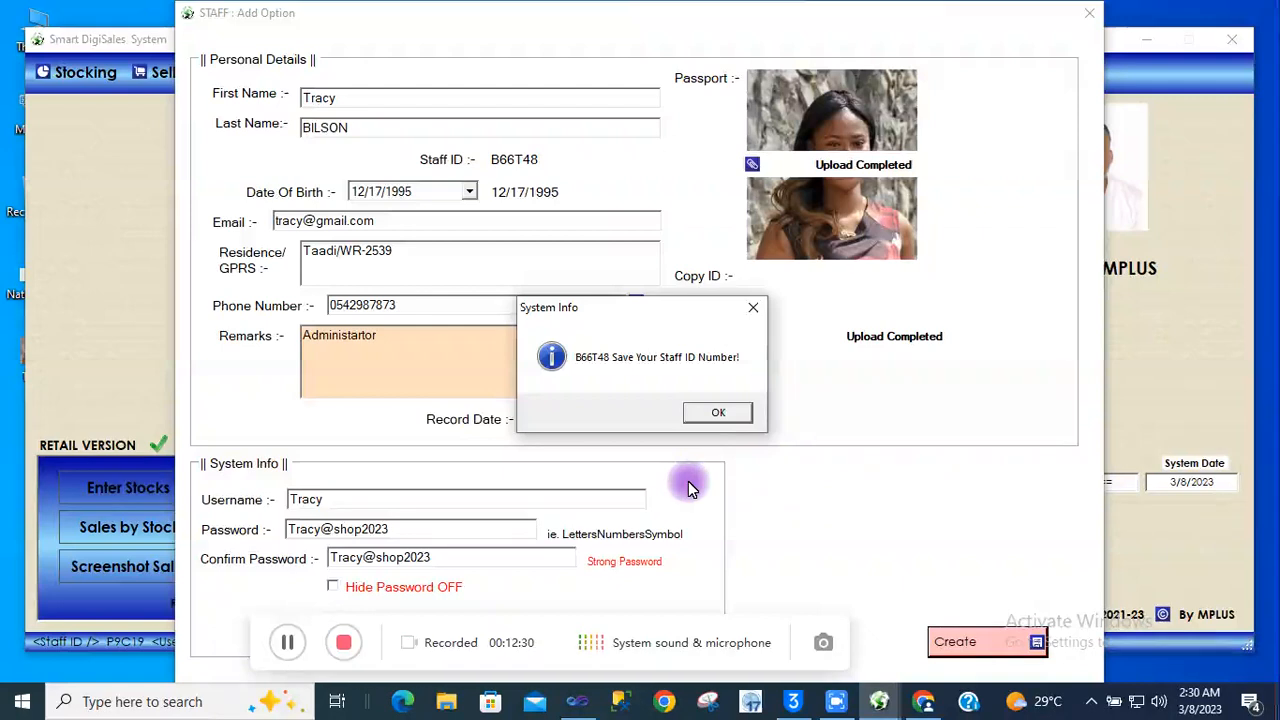
# Dismiss the new staff ID notice and open Registrations > Staff Management > Activation
pyautogui.click(717, 414)
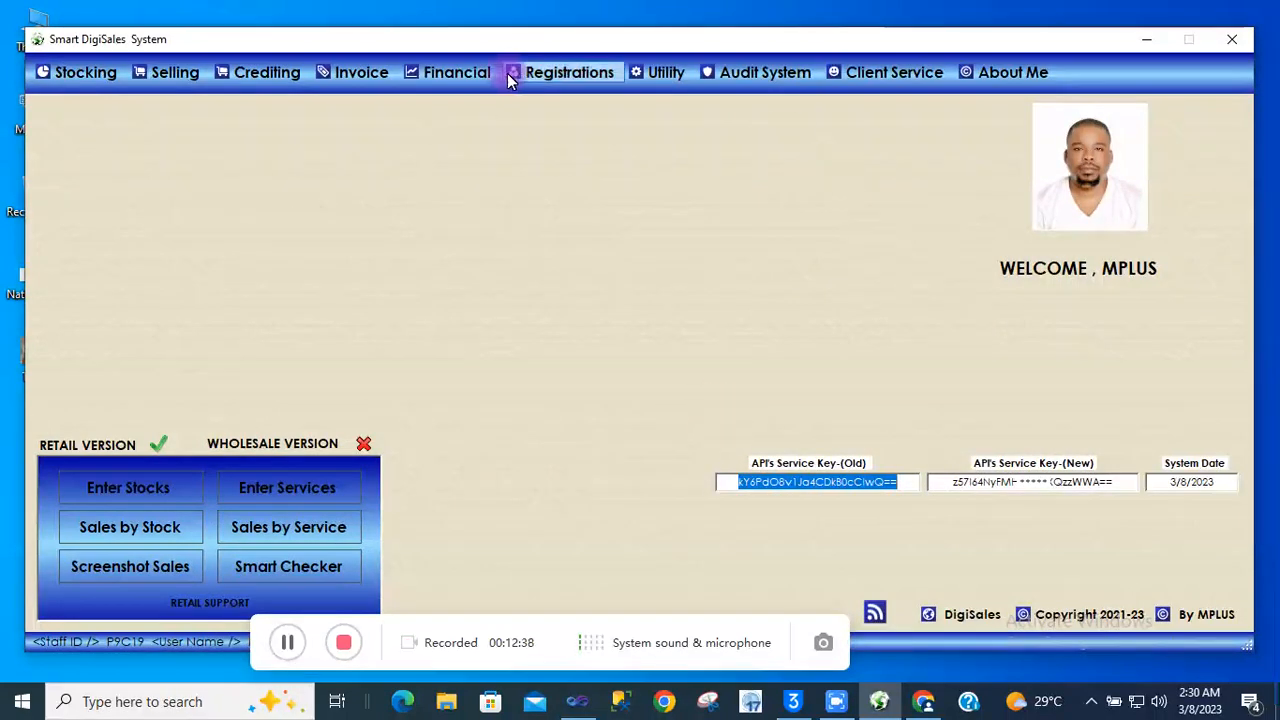
pyautogui.click(545, 78)
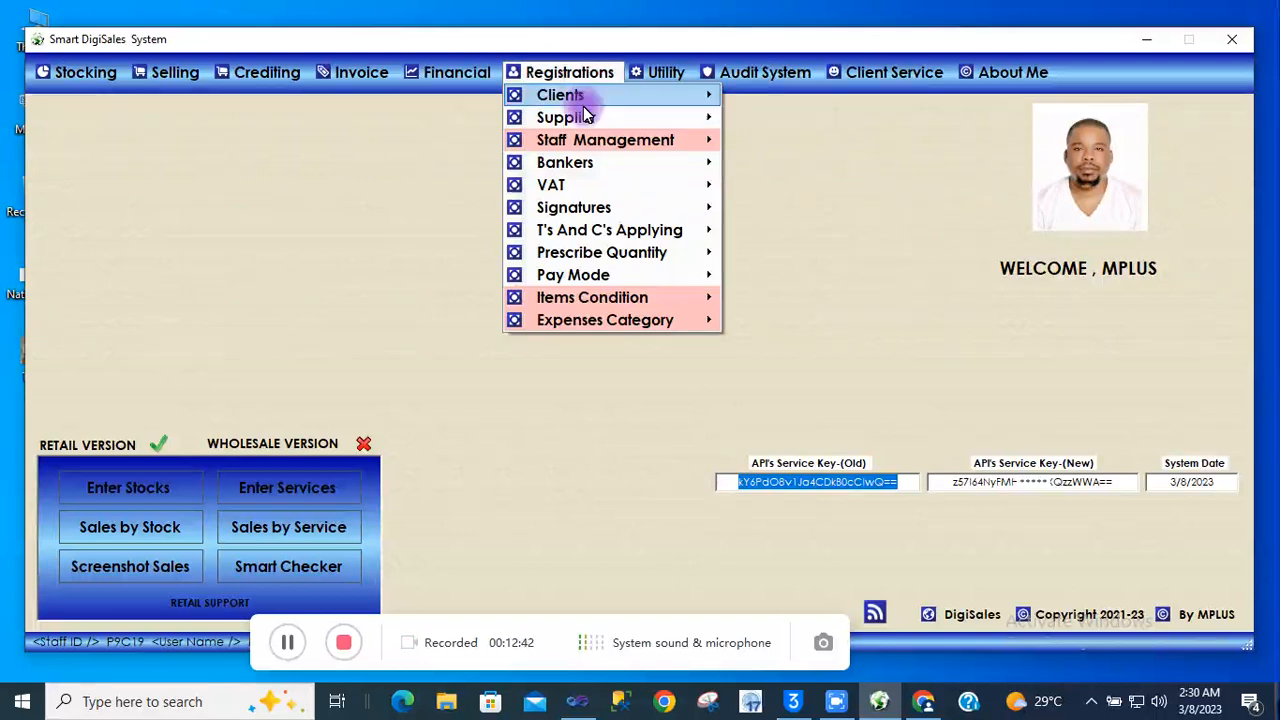
pyautogui.moveTo(621, 138)
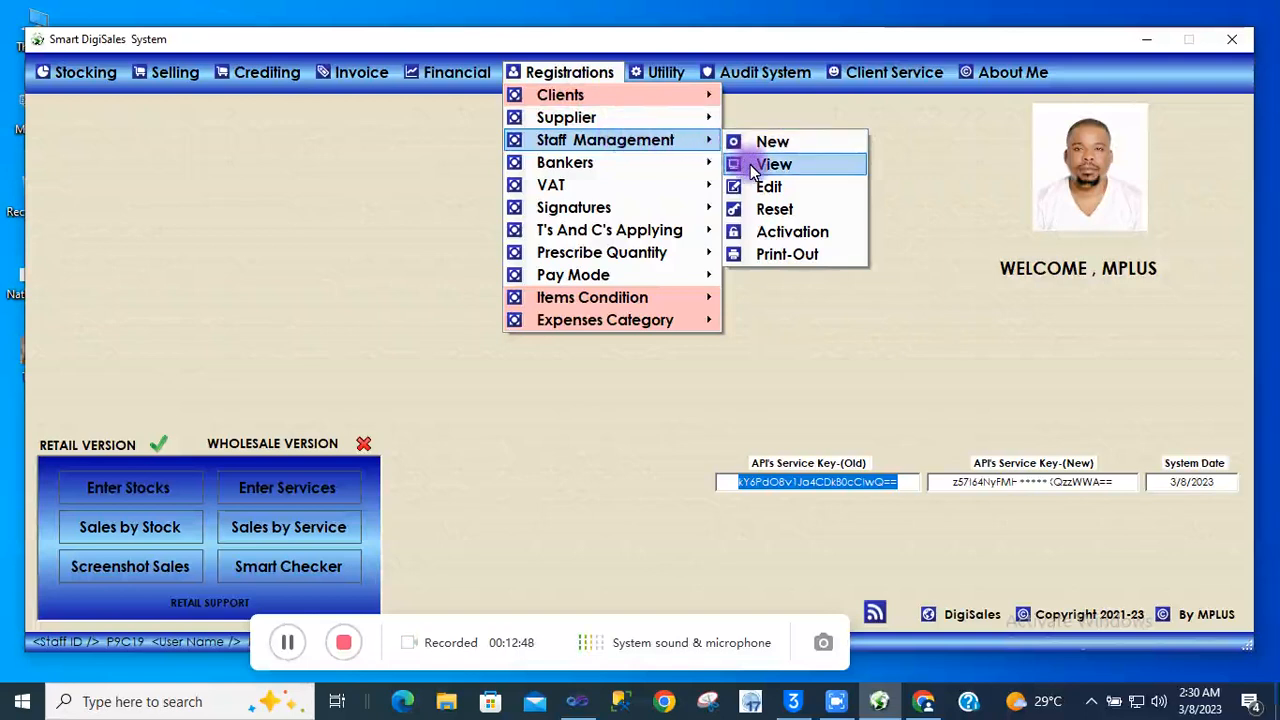
pyautogui.click(763, 229)
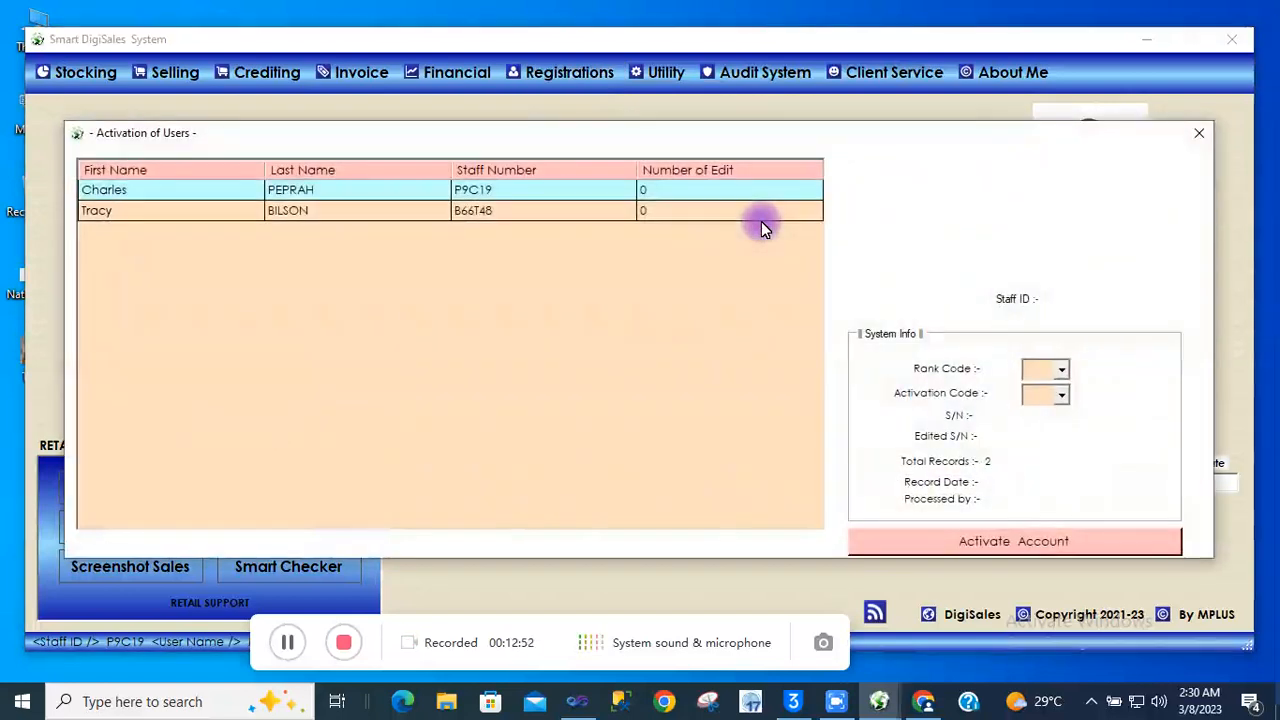
# Select the second staff record and set rank code 2 (Administrator) and activation code 1
pyautogui.click(566, 210)
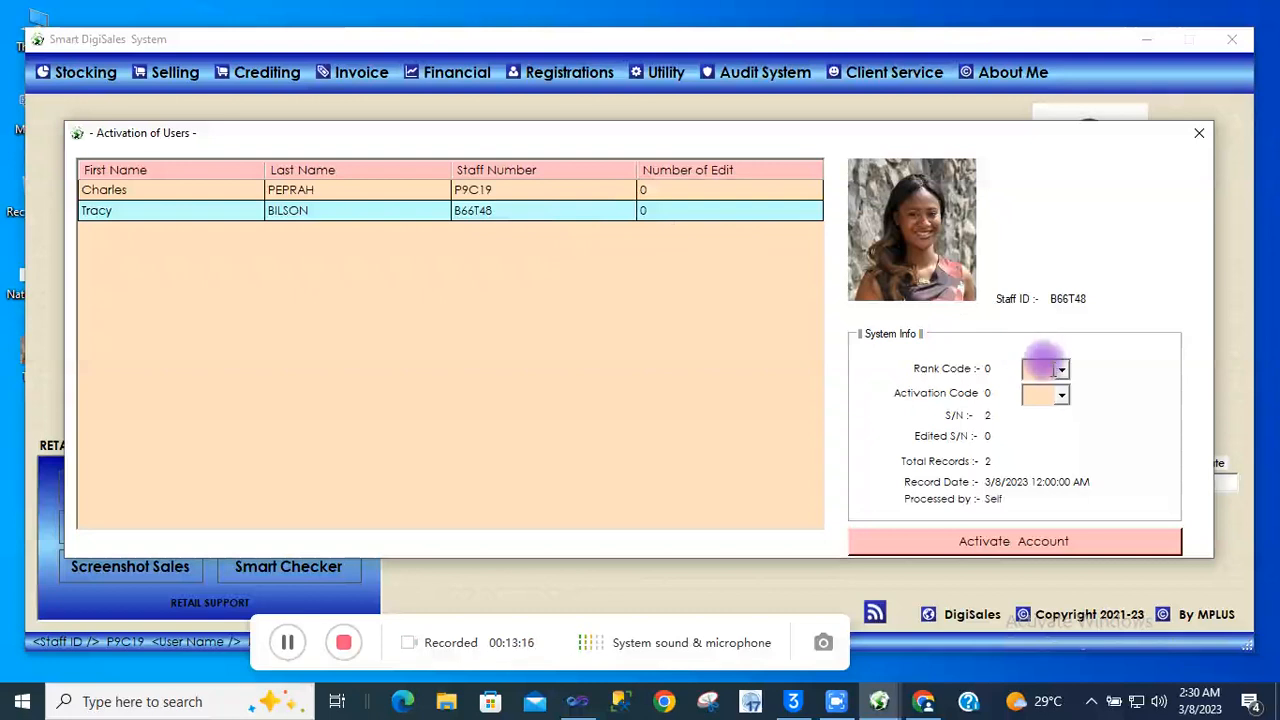
pyautogui.click(1062, 371)
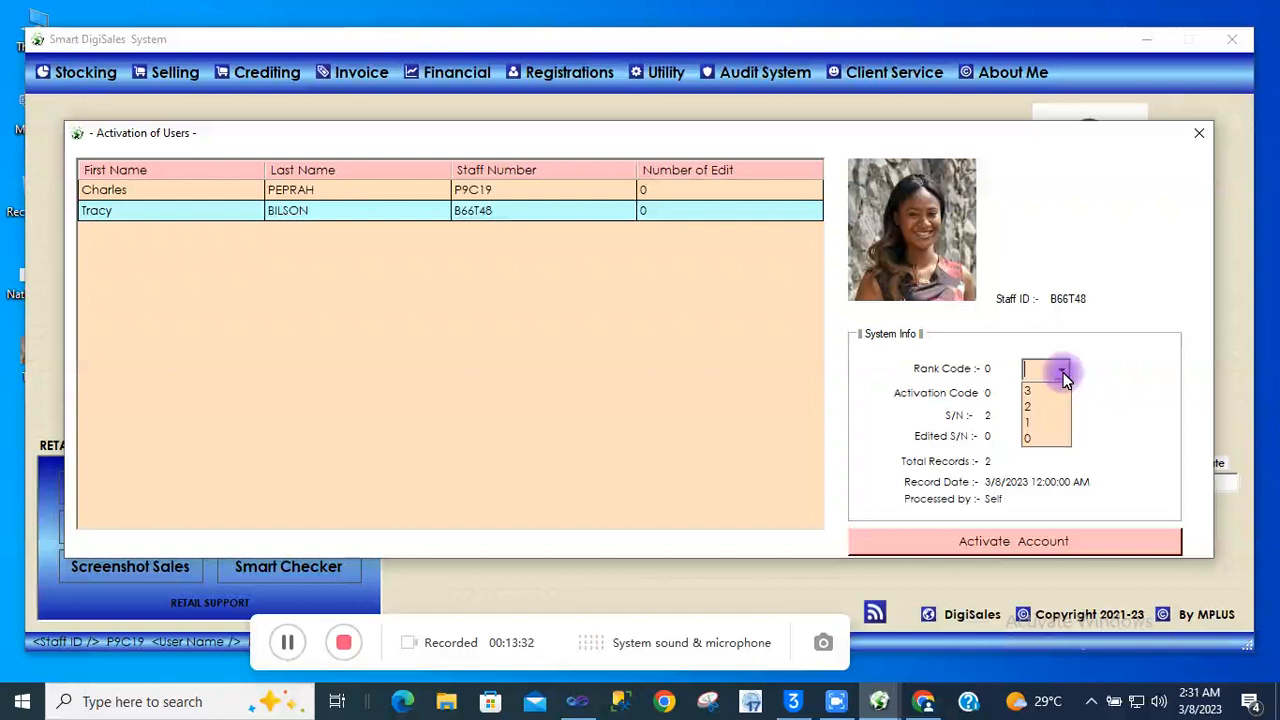
pyautogui.click(1031, 391)
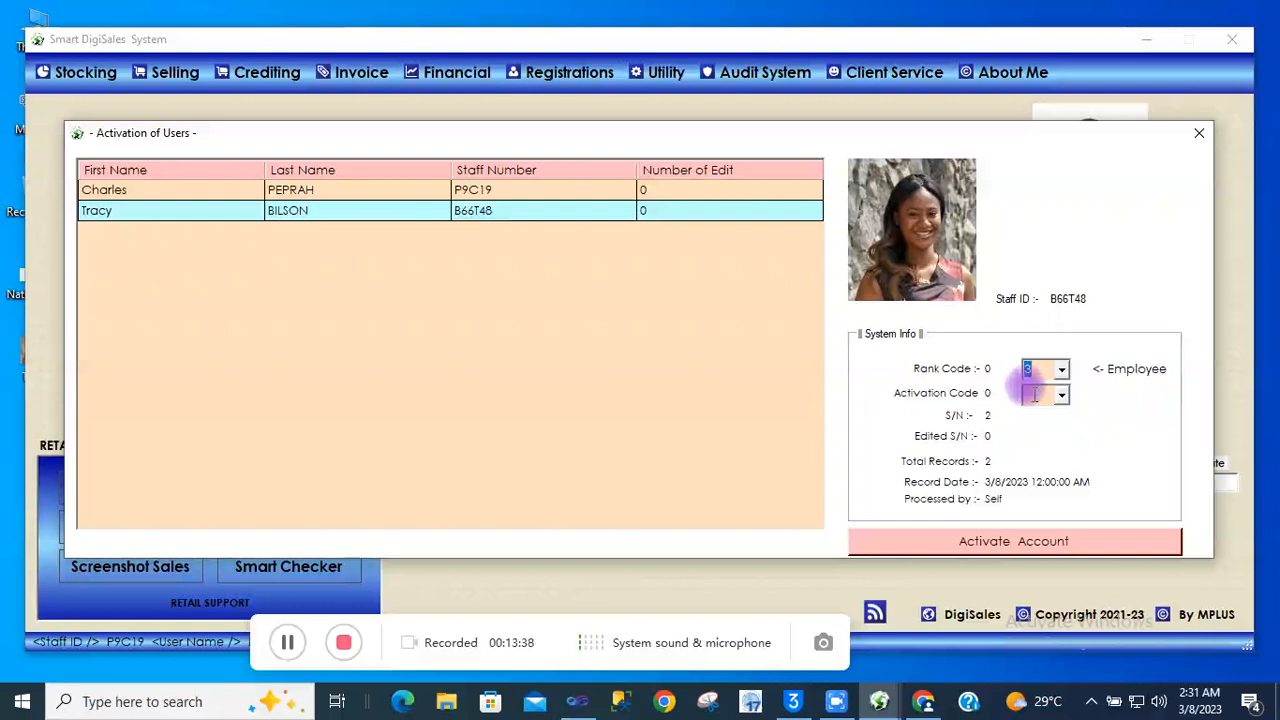
pyautogui.click(1038, 370)
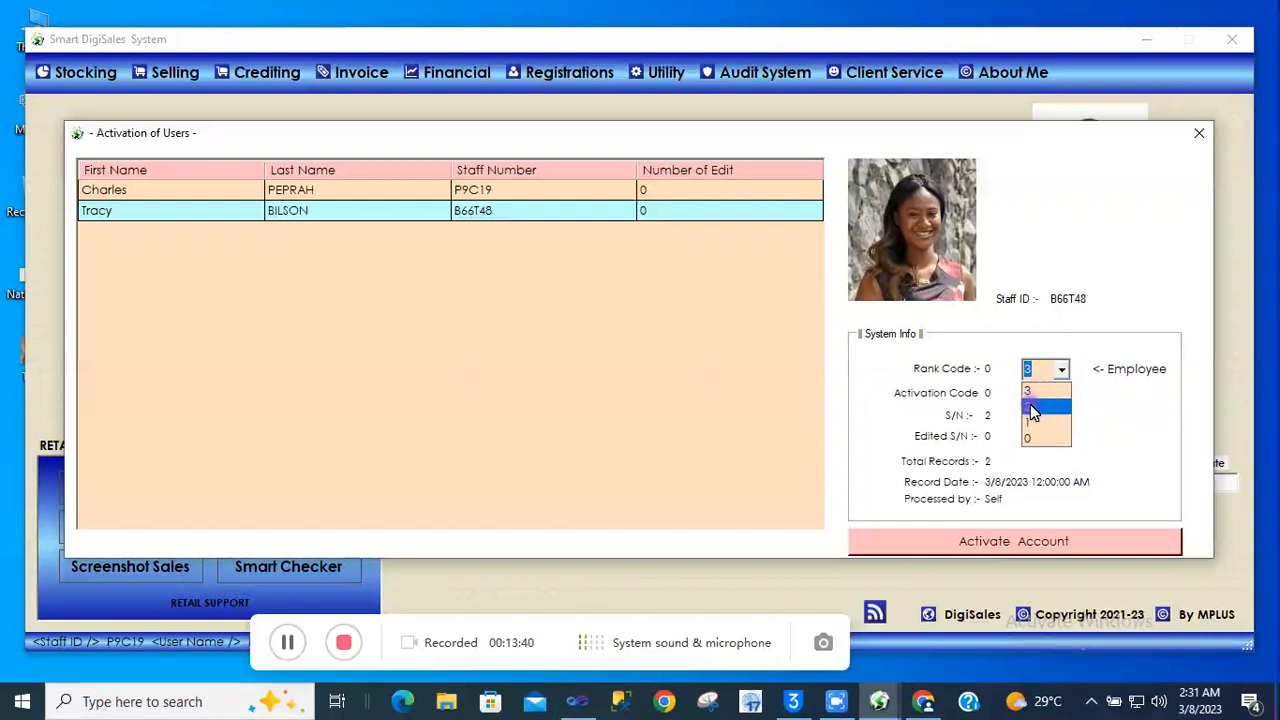
pyautogui.click(1034, 407)
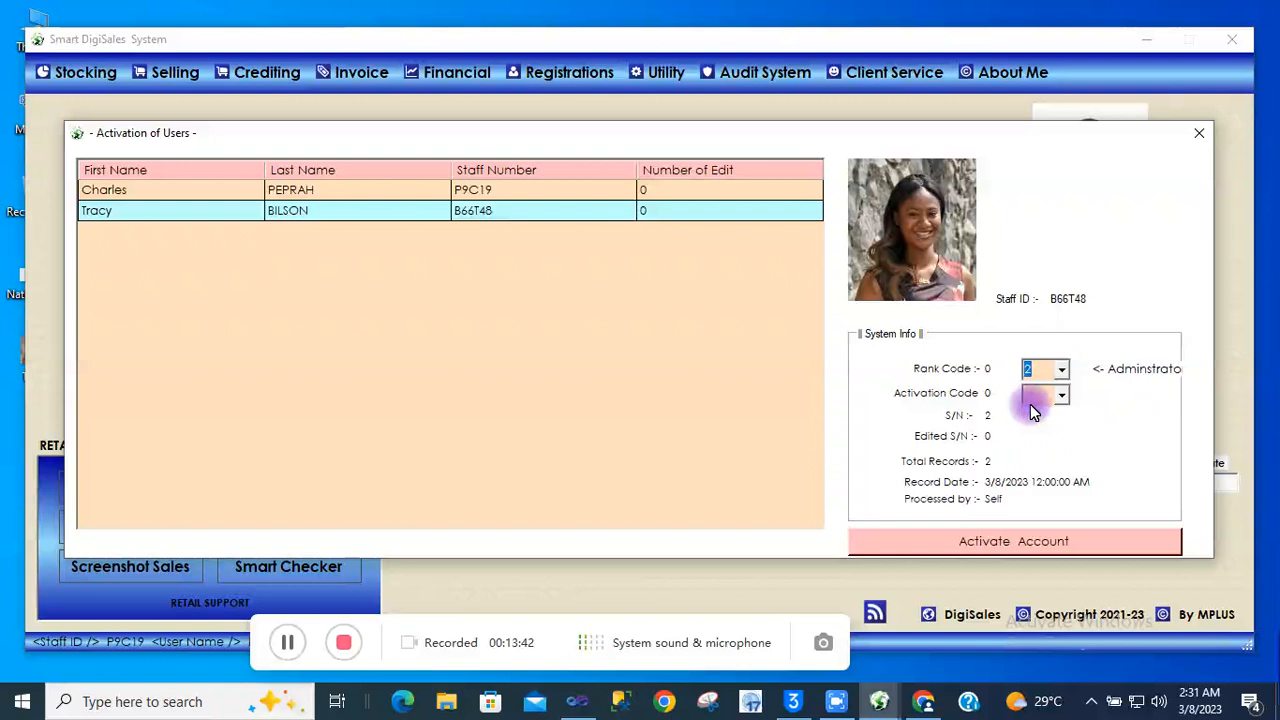
pyautogui.click(1060, 372)
pyautogui.click(1034, 432)
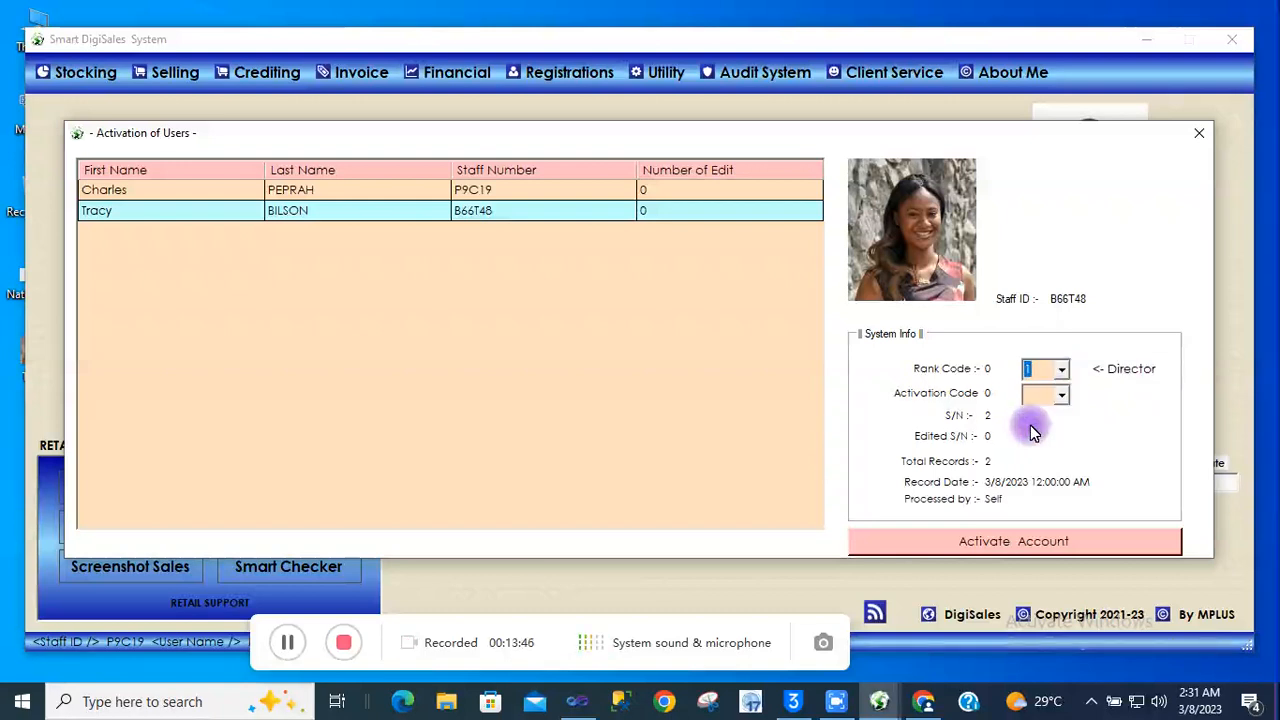
pyautogui.click(1061, 369)
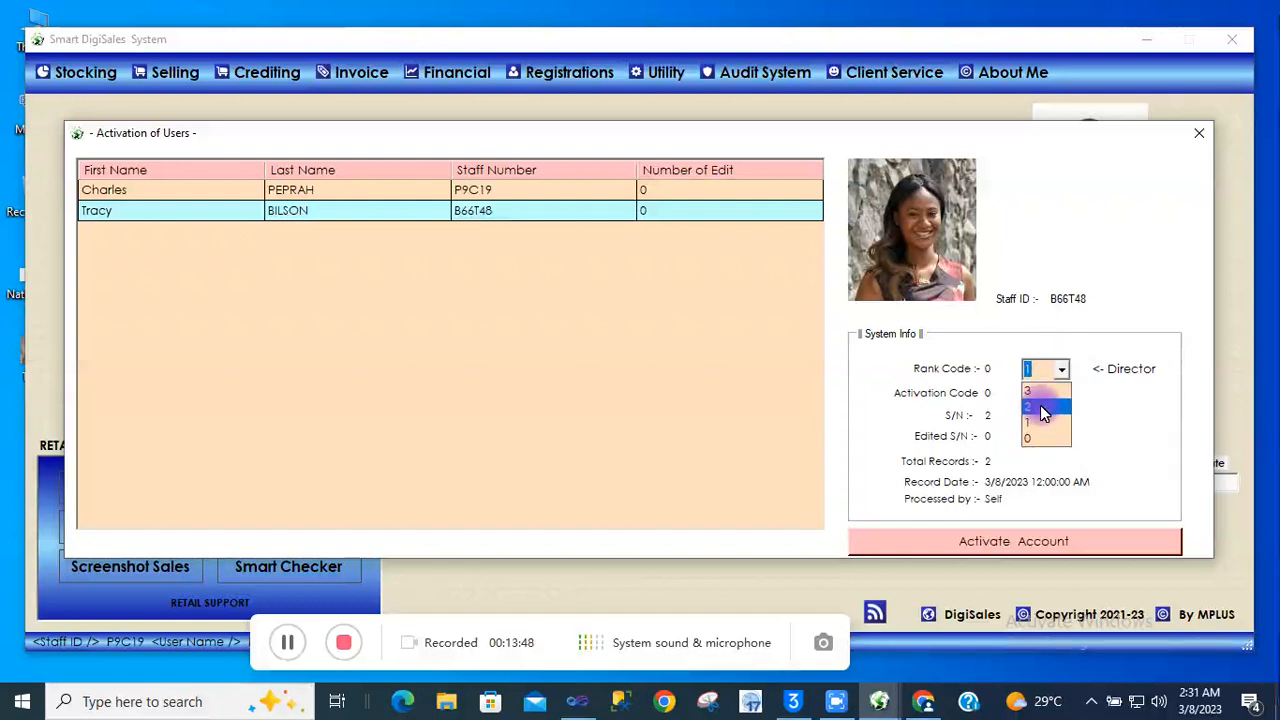
pyautogui.click(1041, 409)
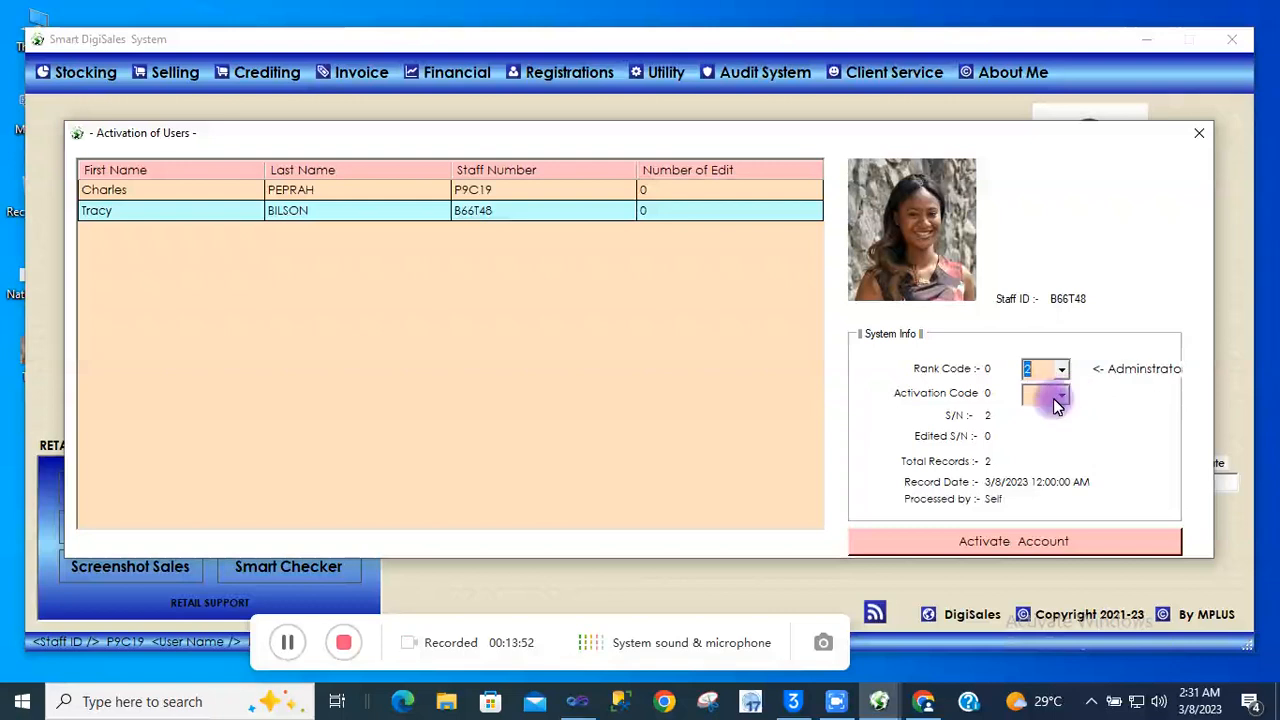
pyautogui.click(1061, 400)
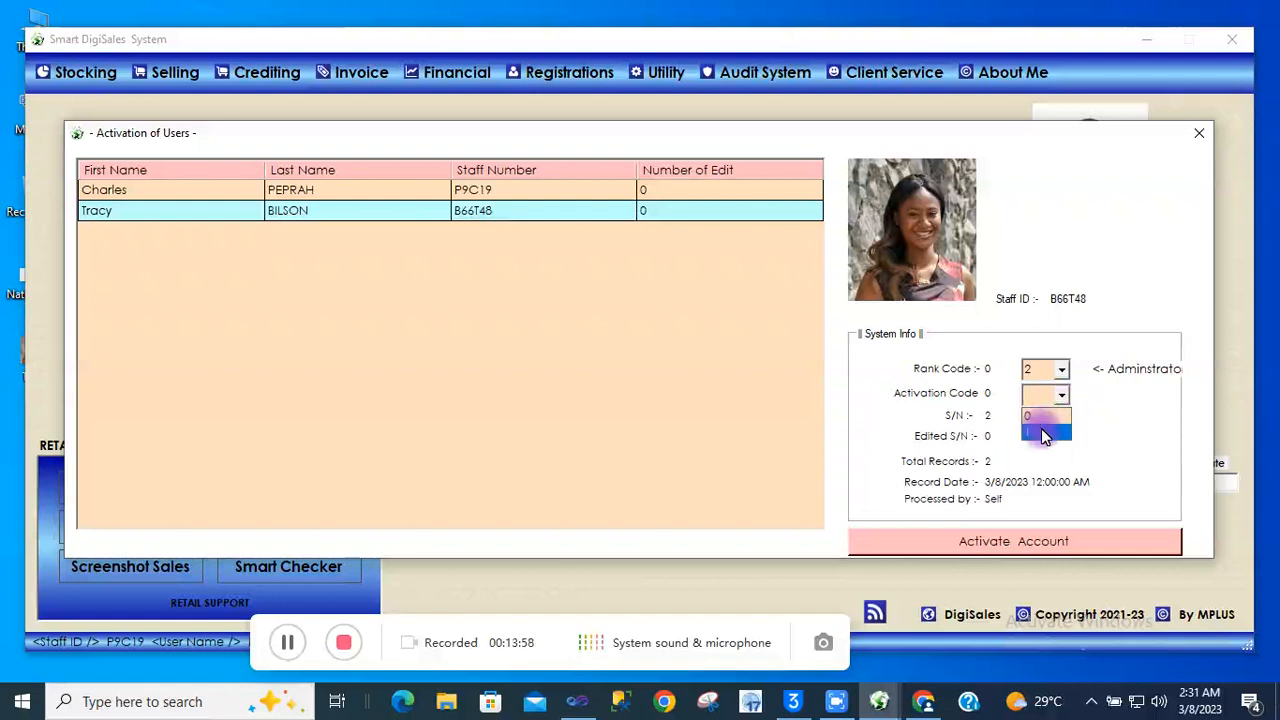
pyautogui.click(1043, 432)
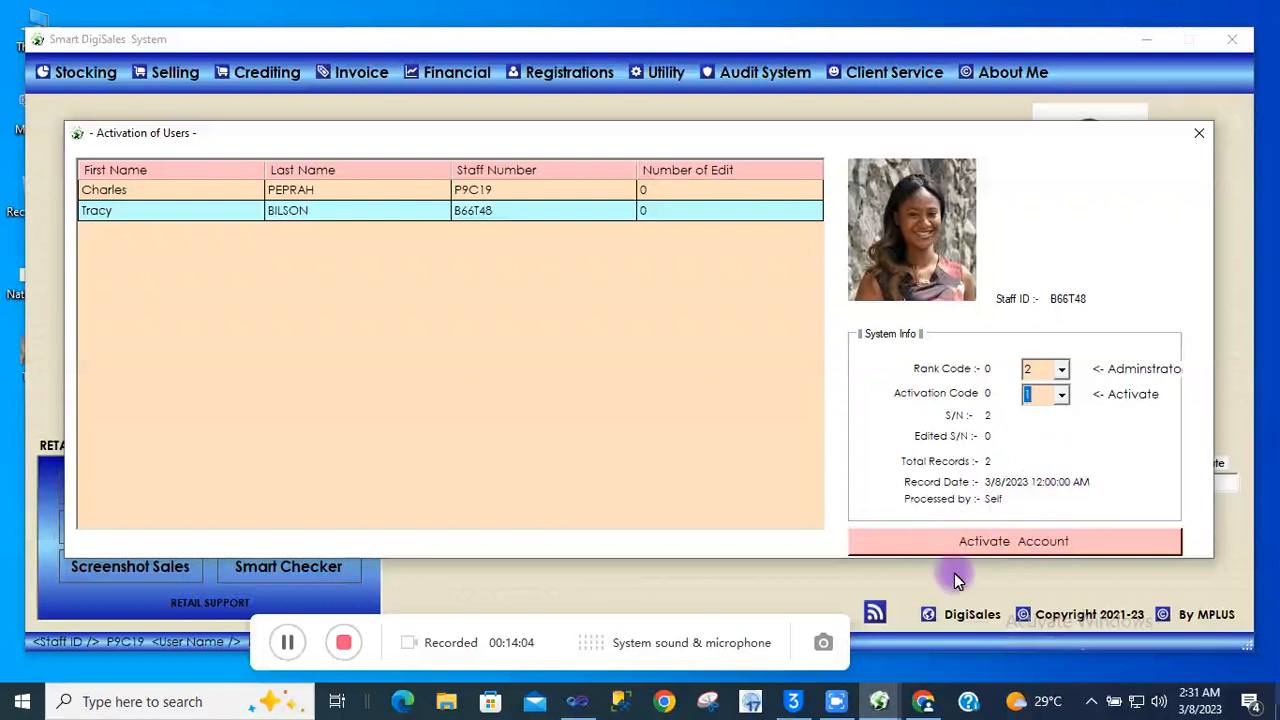
# Activate the selected staff account and acknowledge the SUCCESS message
pyautogui.click(1018, 541)
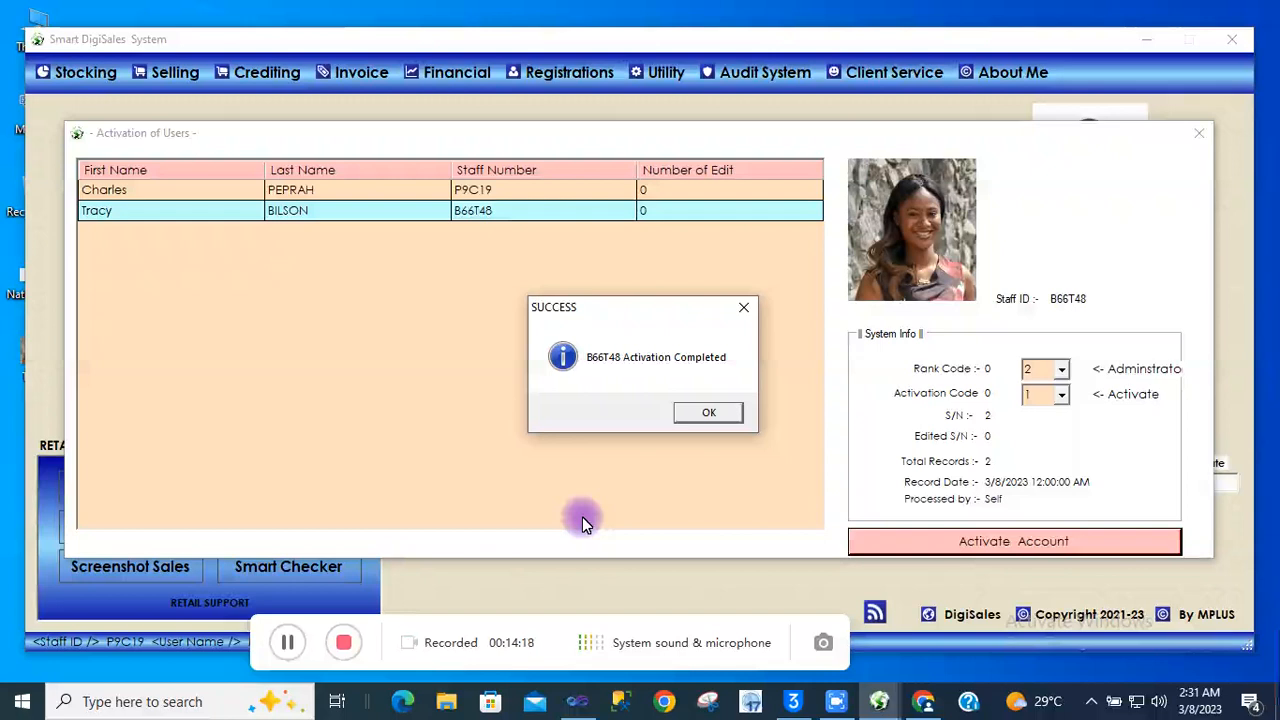
pyautogui.click(712, 413)
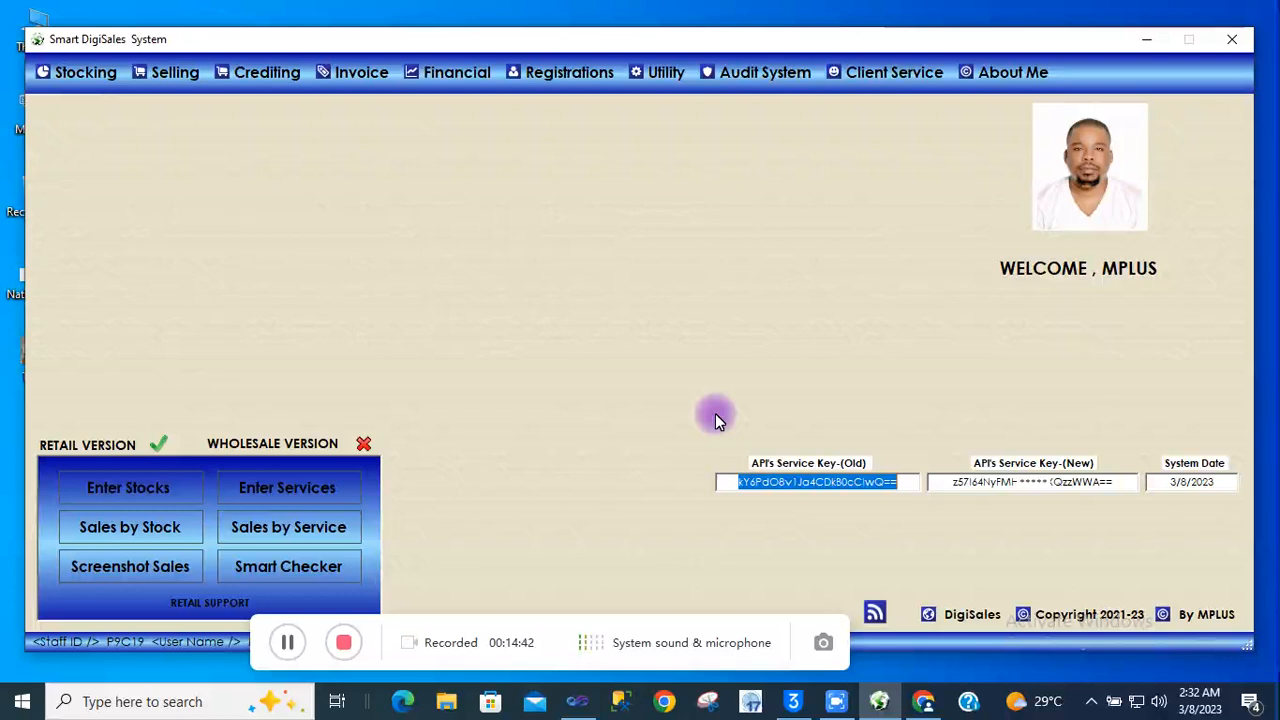
# Exit the main window, open and close the new staff form, returning to the login dialog
pyautogui.click(1233, 42)
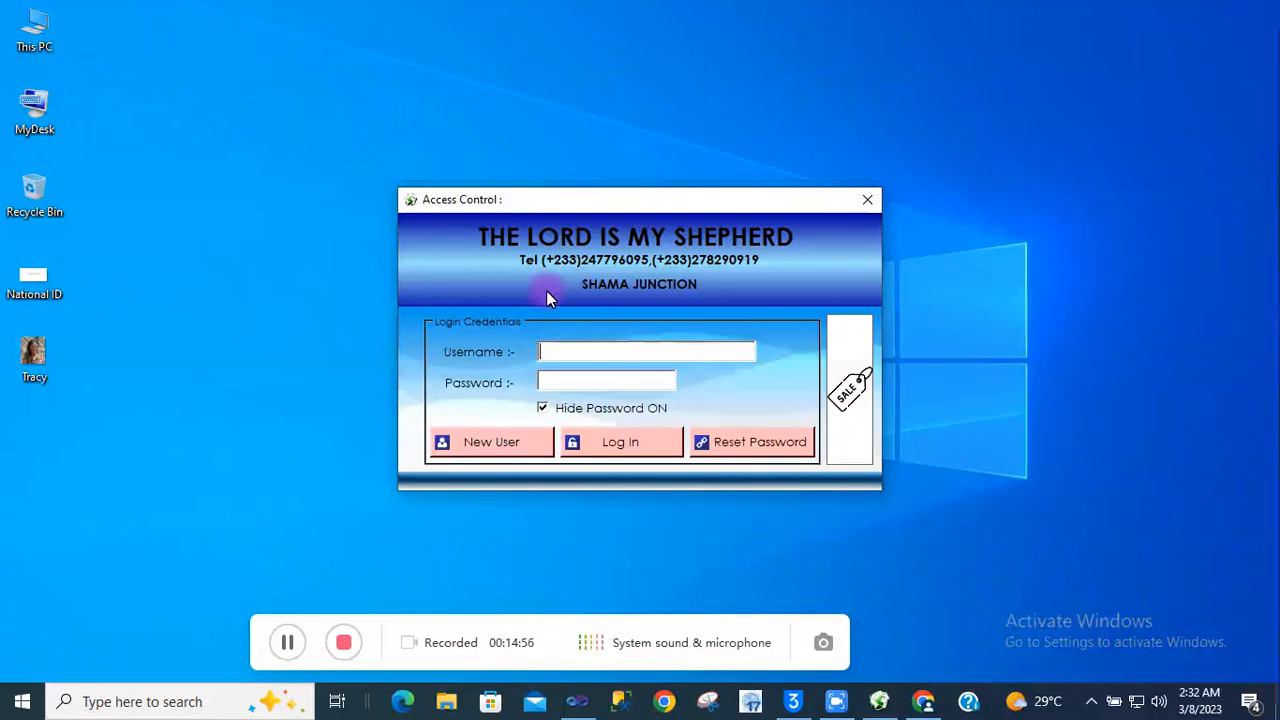
pyautogui.click(467, 445)
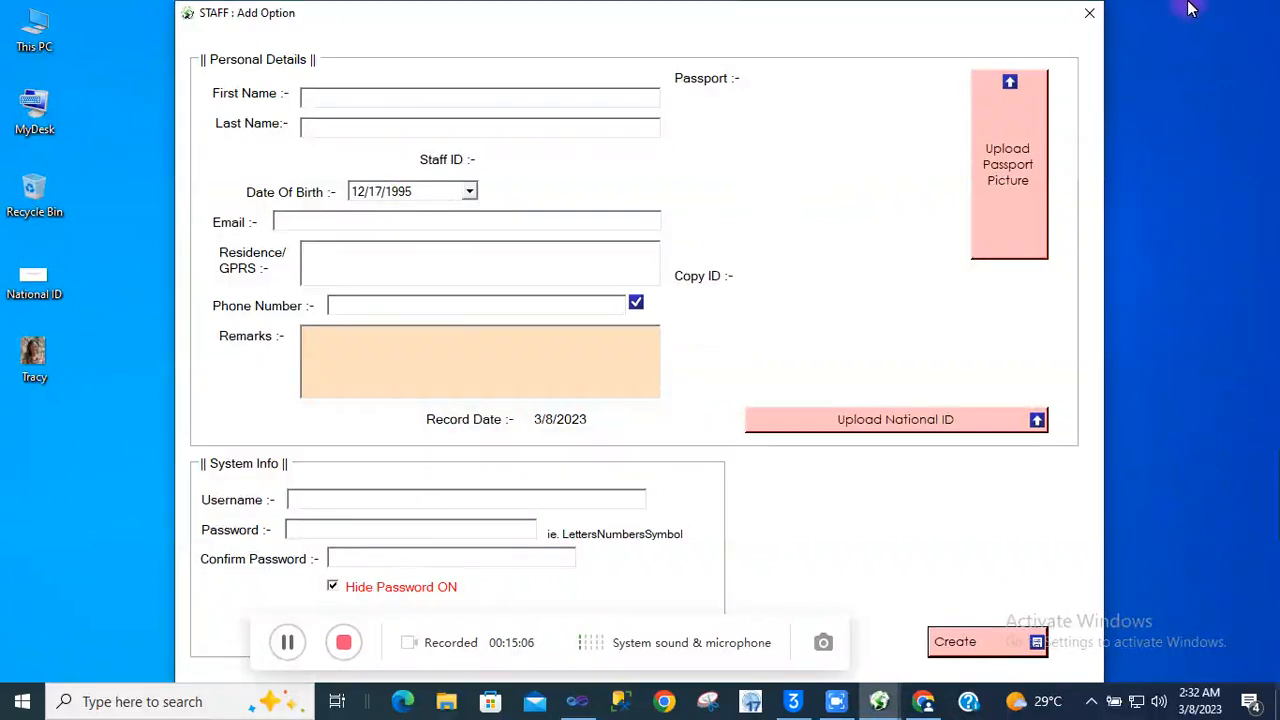
pyautogui.click(1090, 13)
pyautogui.click(594, 349)
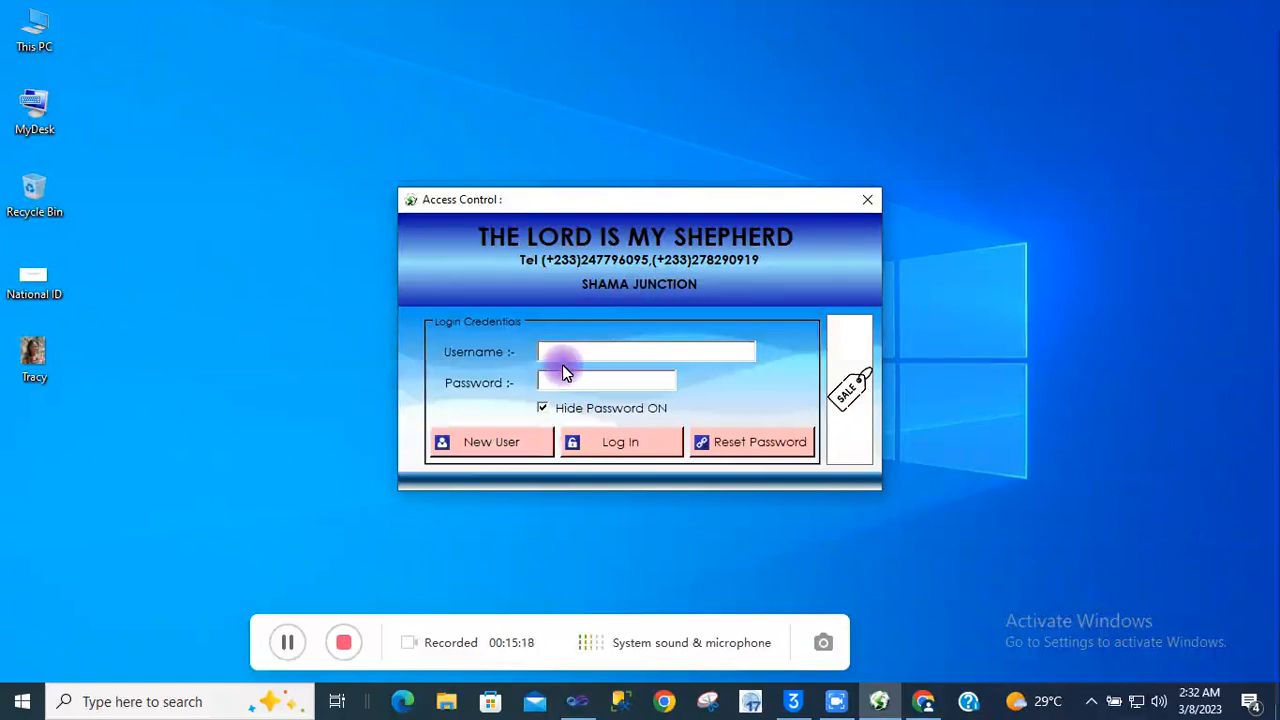
# Enter the new staff member's username and password, unhiding the password to check it
pyautogui.write('Tracy')
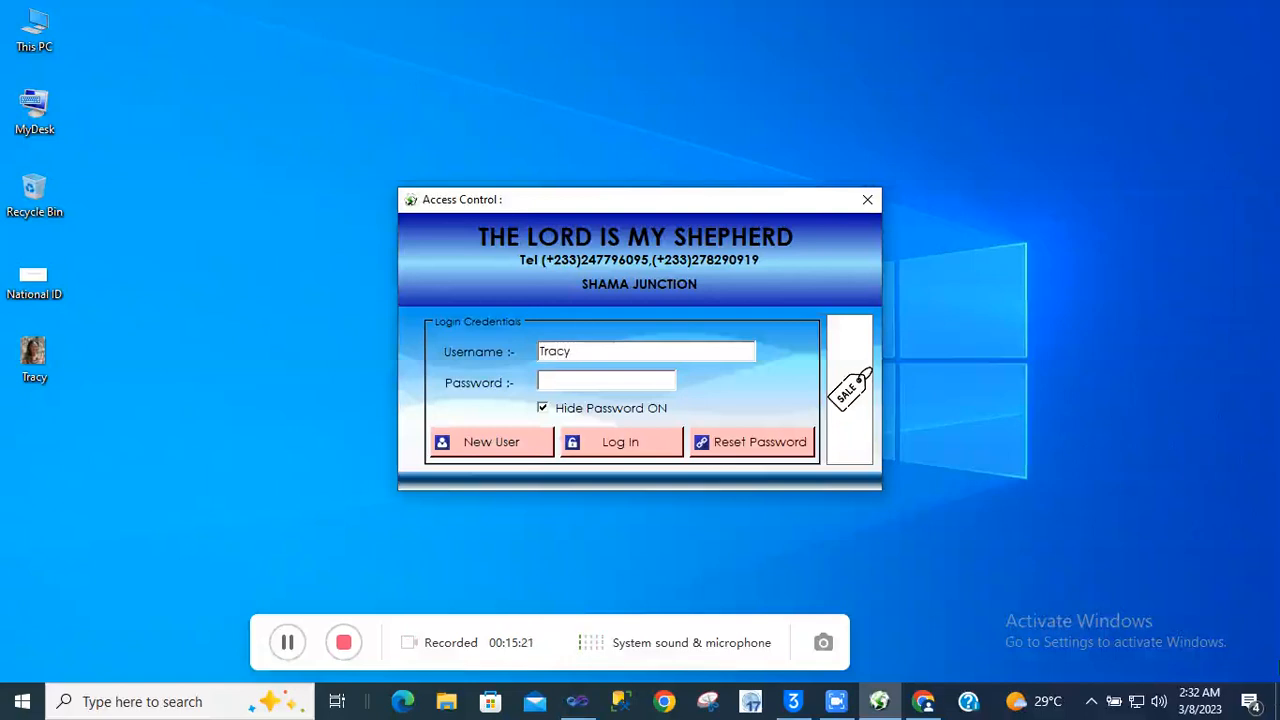
pyautogui.click(553, 383)
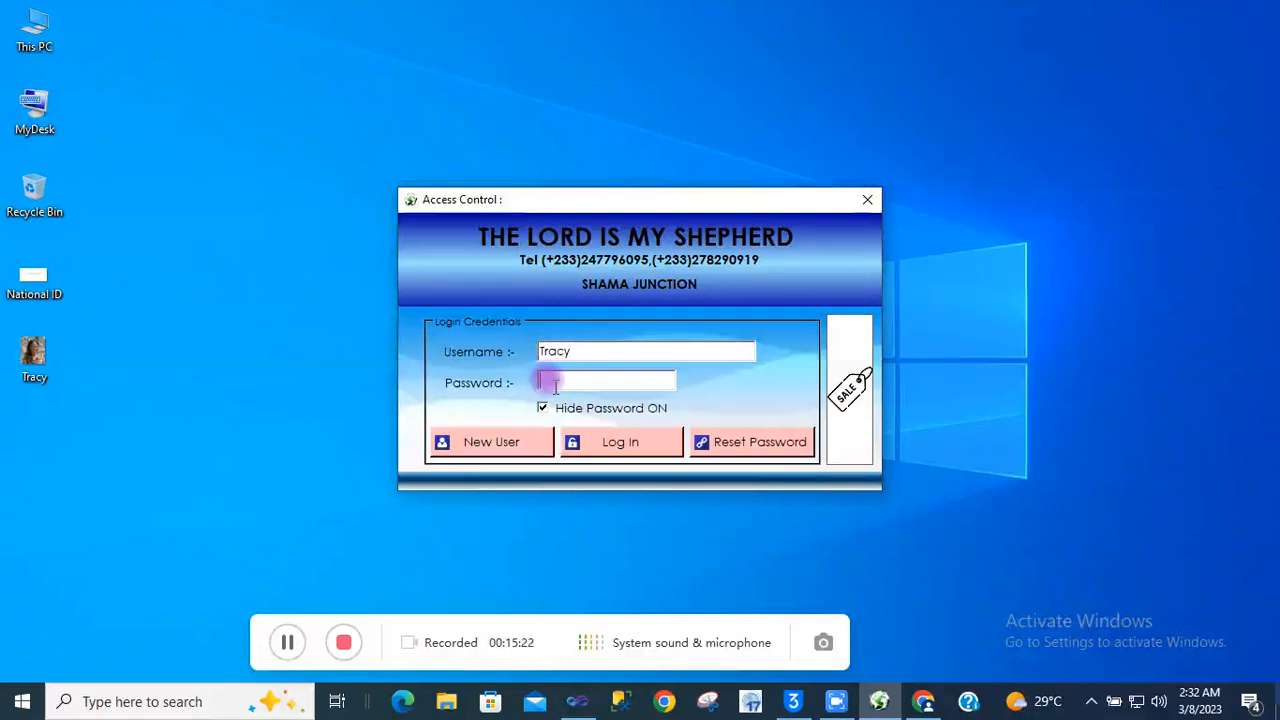
pyautogui.write('**')
pyautogui.click(543, 409)
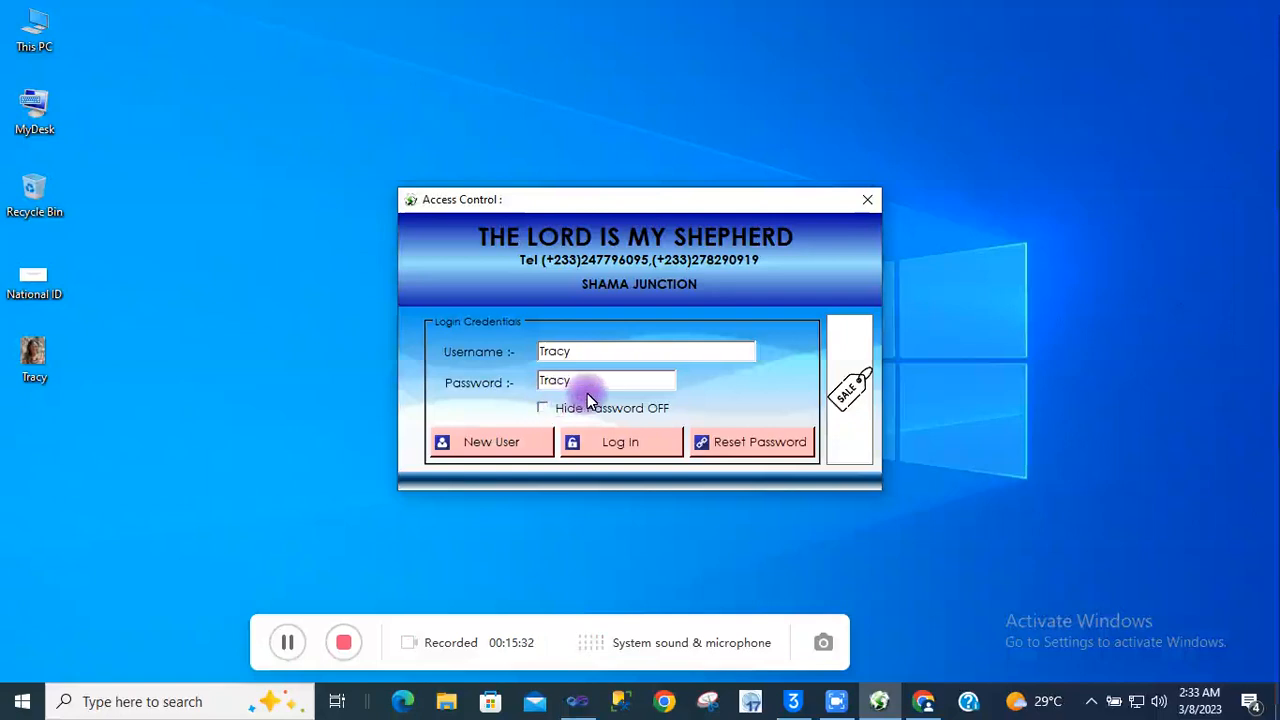
pyautogui.click(579, 385)
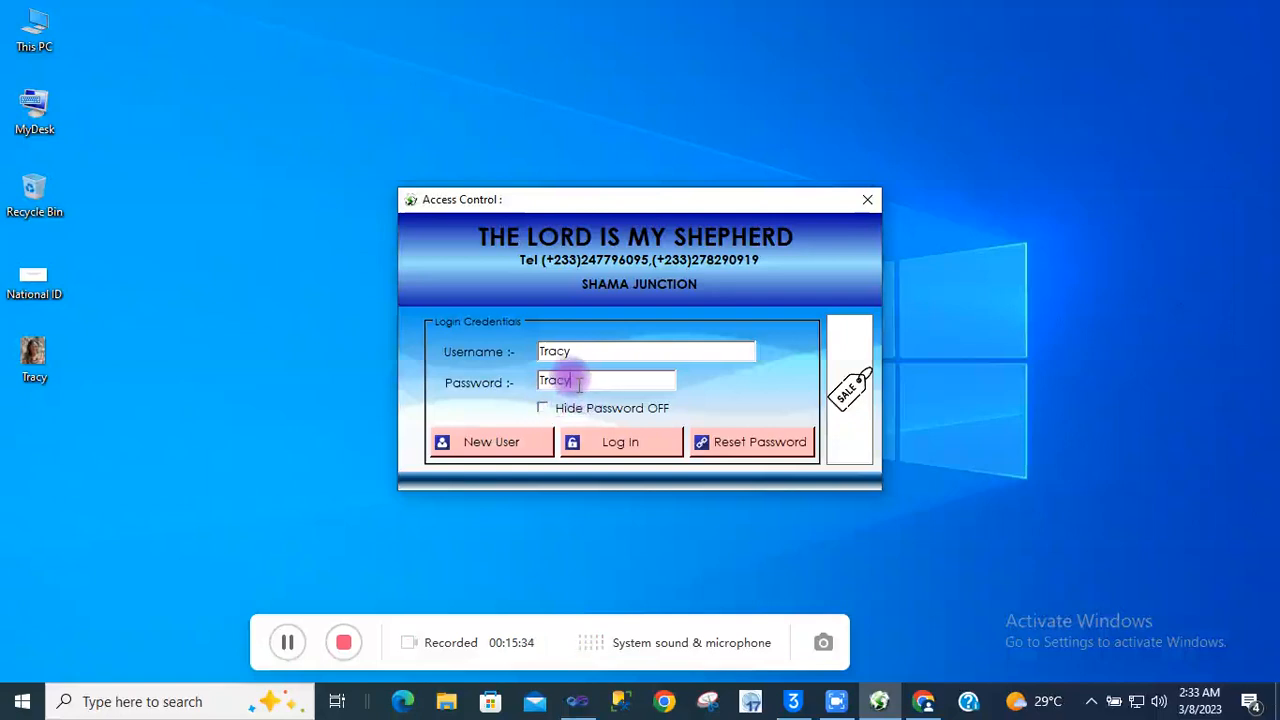
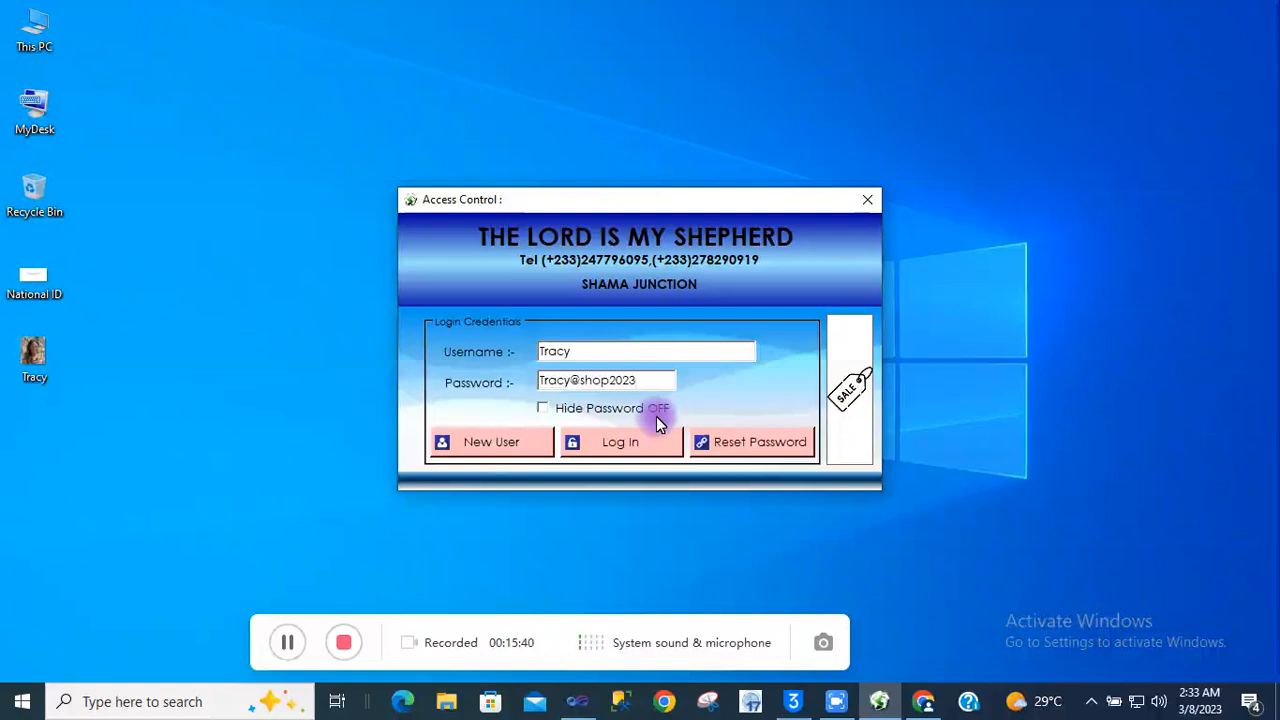
# Log in and dismiss the welcome message
pyautogui.click(632, 440)
pyautogui.click(632, 440)
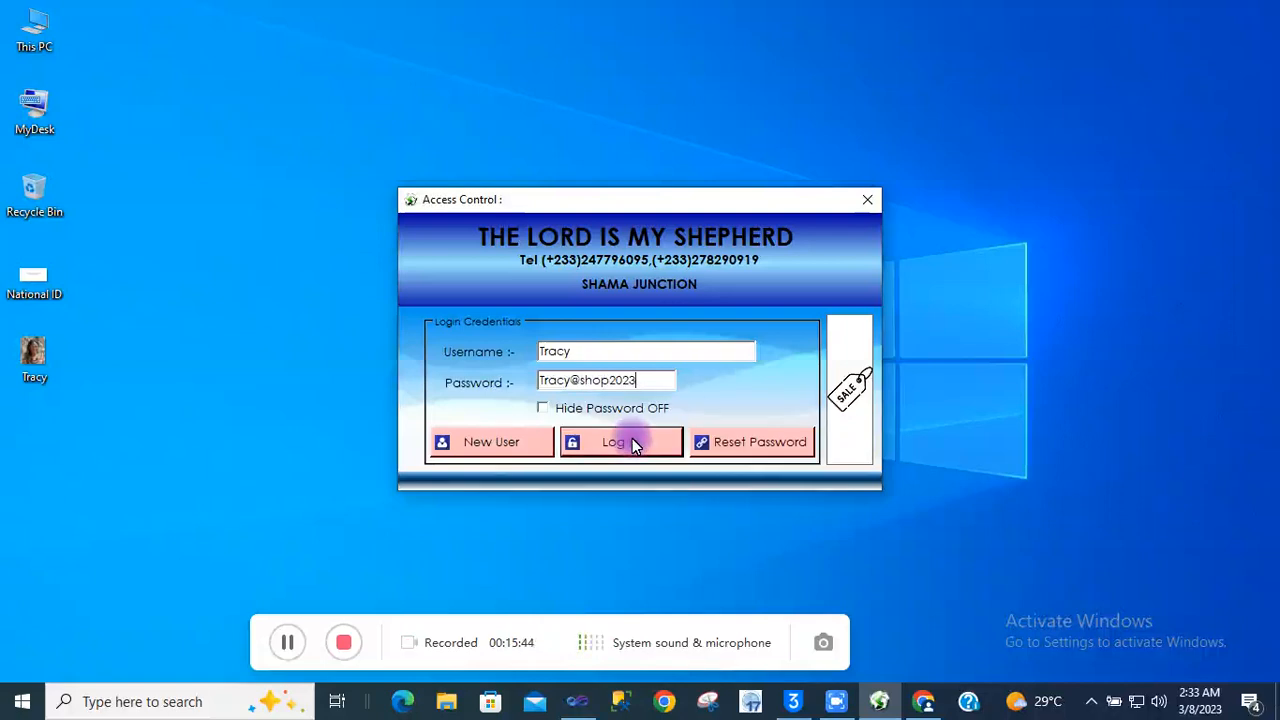
pyautogui.click(668, 412)
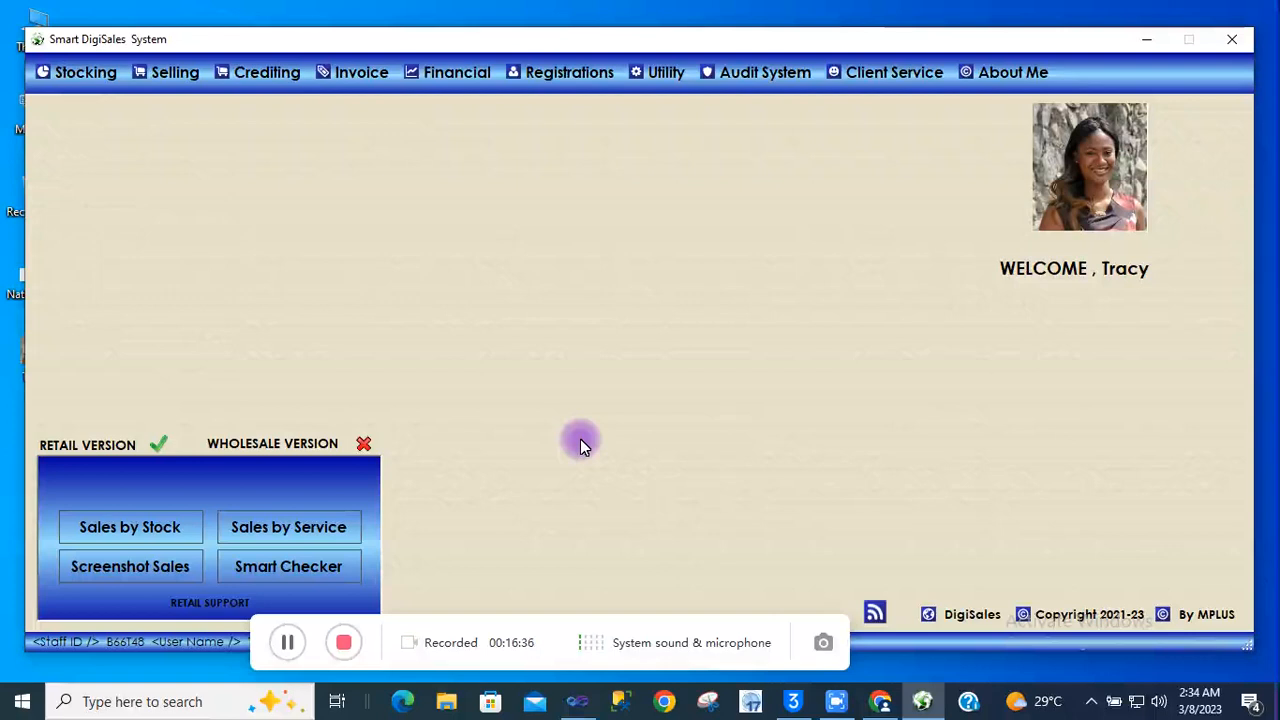
# Drag across the dashboard's session details to review the signed-in staff member's rank and activation
pyautogui.moveTo(563, 622); pyautogui.dragTo(646, 669)
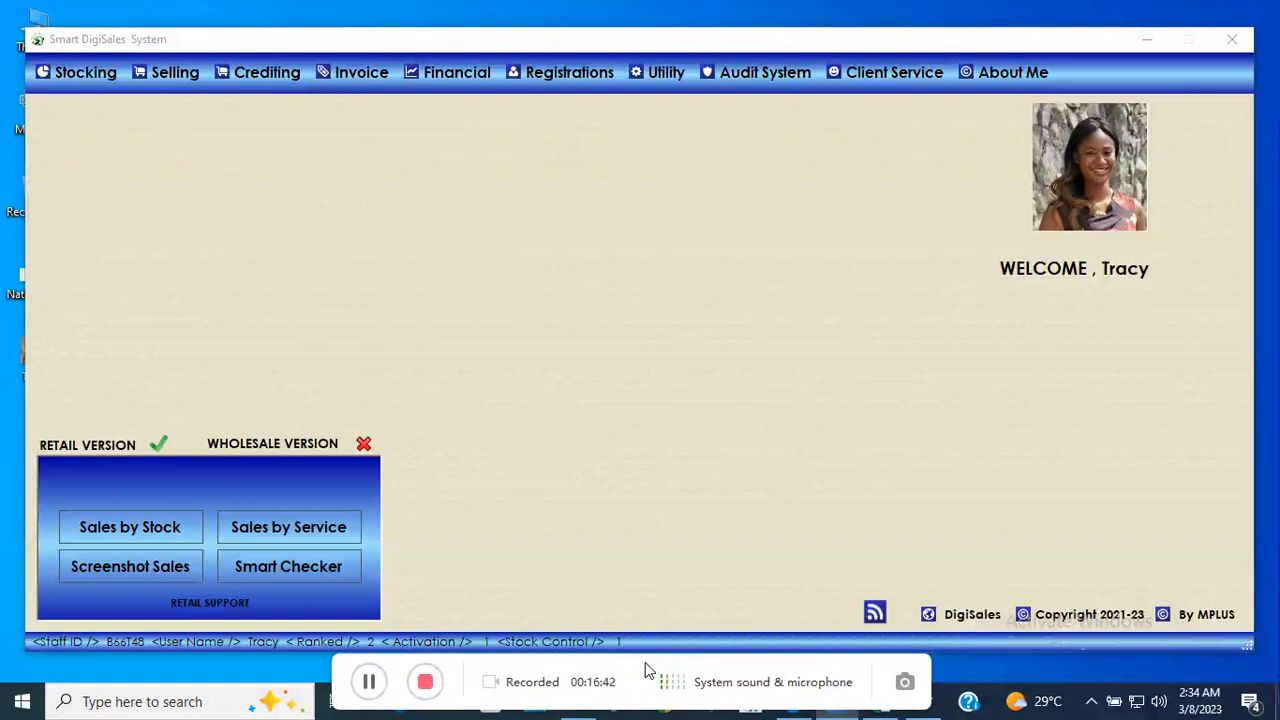